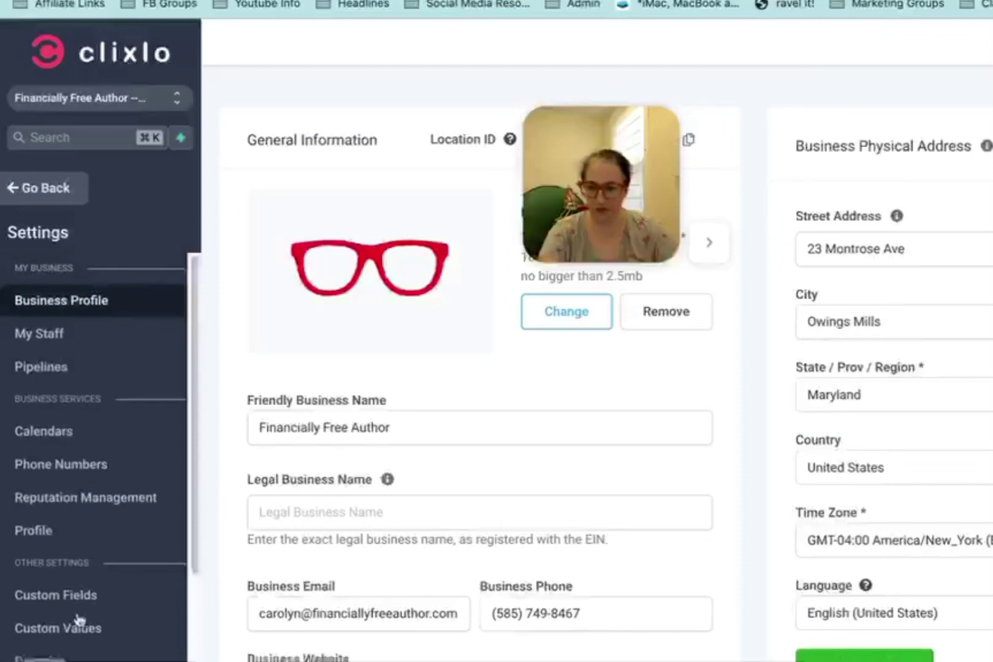
Step: Open Email Services settings to see sendgrid as the default domain provider
scroll(78, 647, down, 3)
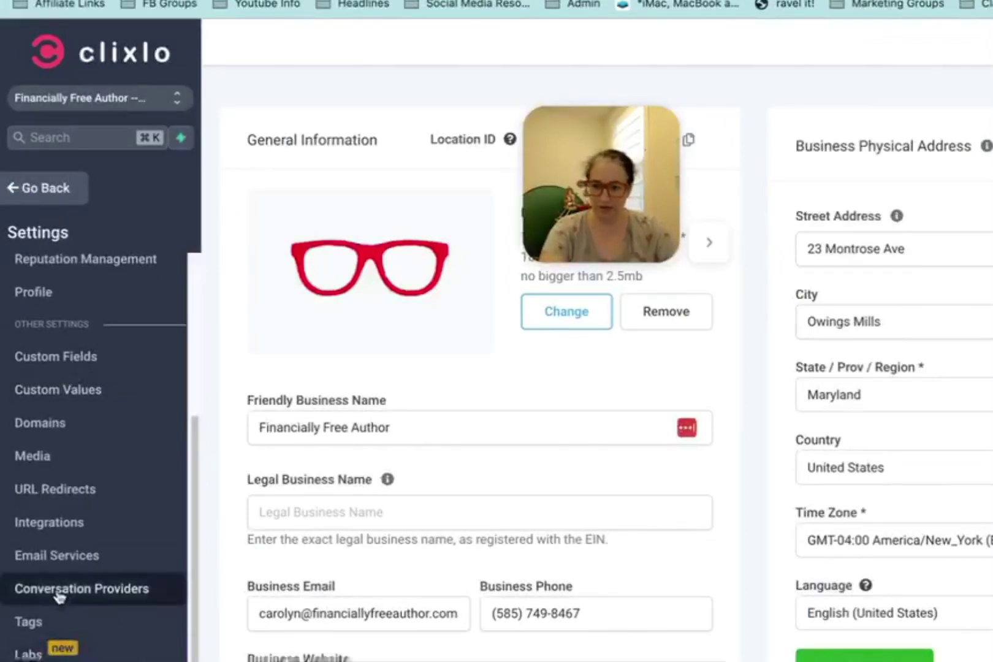
click(43, 557)
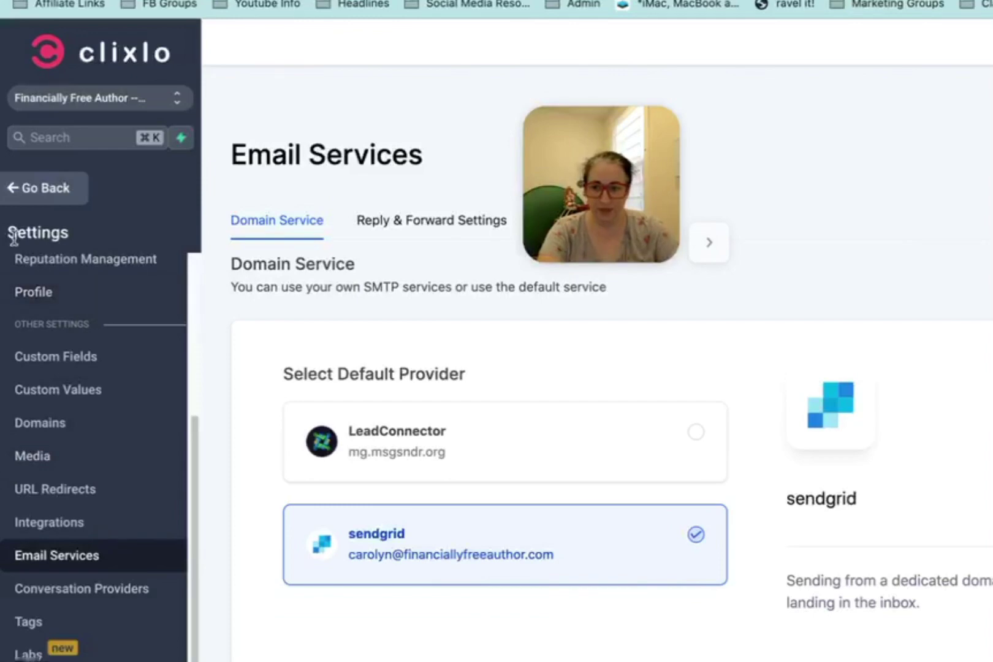
Step: Return to Marketing, open the Email Campaigns list, and start a new campaign
click(27, 191)
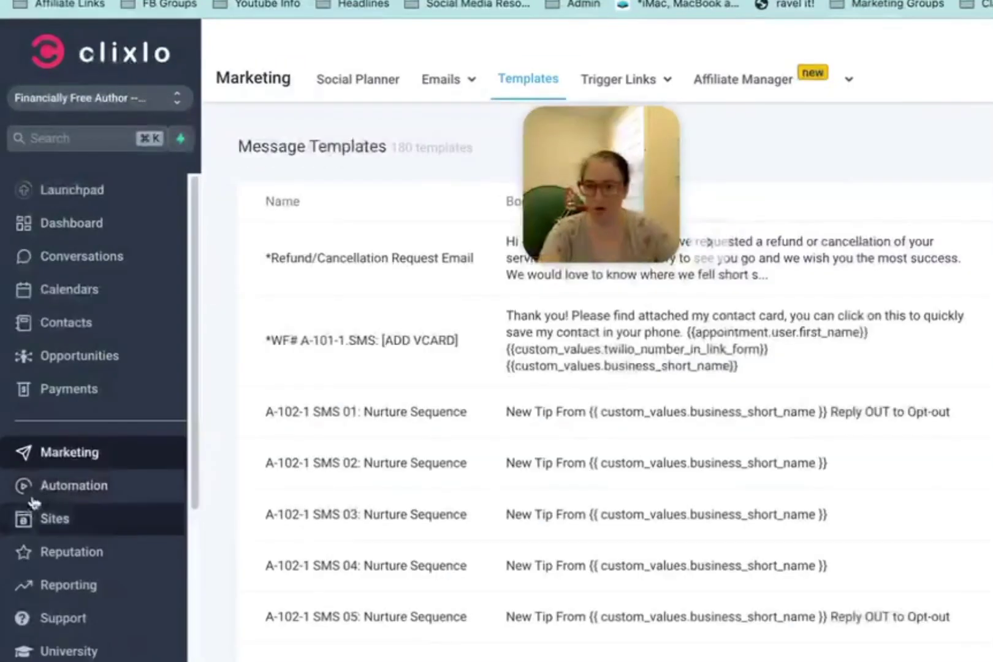
mouse_move(454, 78)
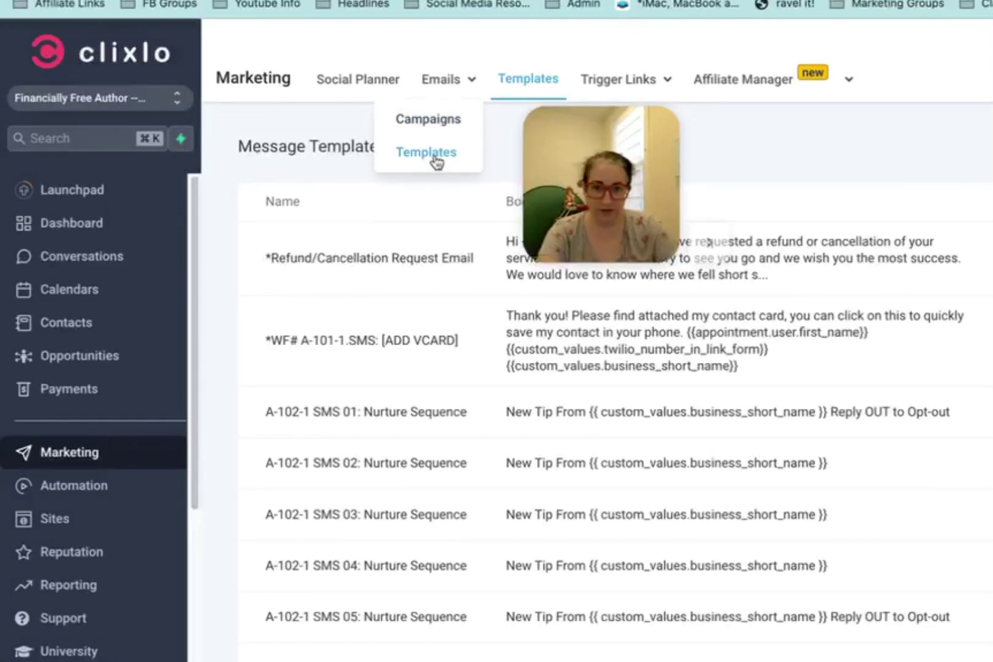
click(428, 120)
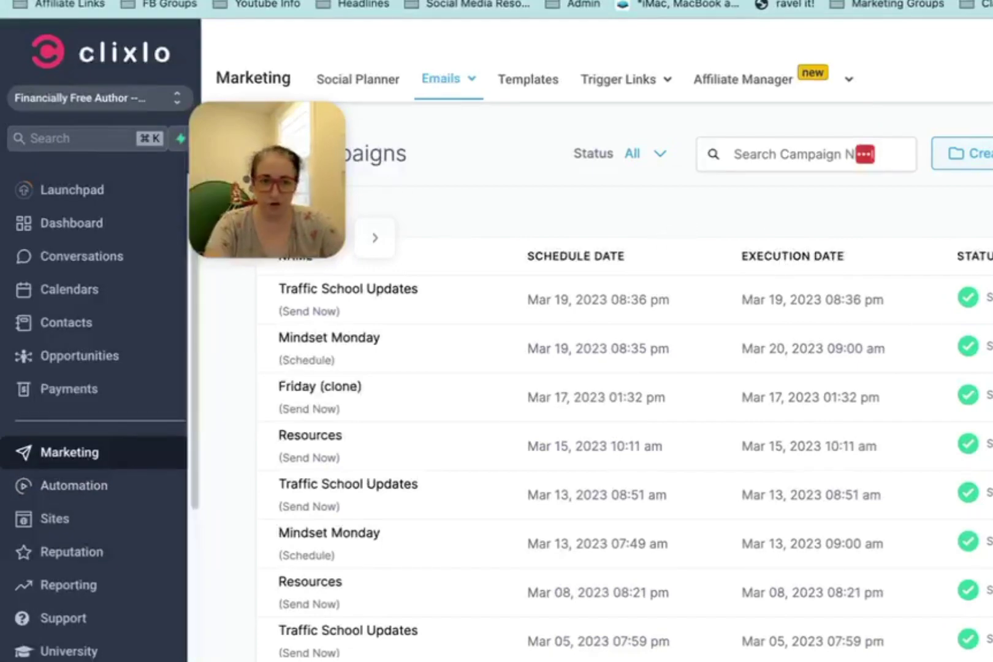
click(963, 153)
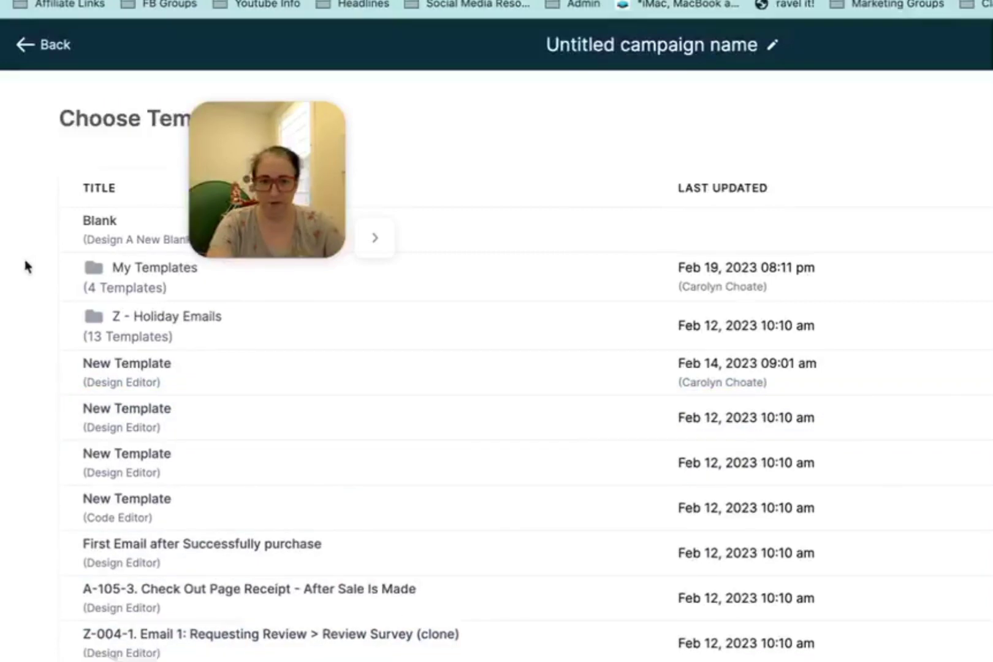
Step: Load the Resources template into the campaign and scroll through its content
click(138, 279)
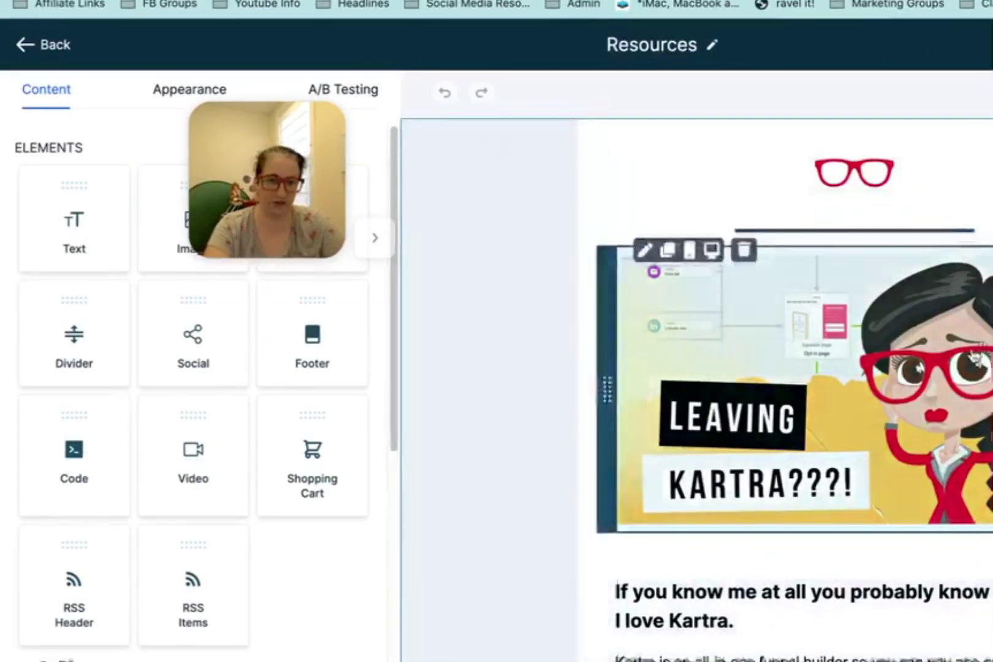
scroll(967, 380, down, 3)
scroll(967, 380, down, 15)
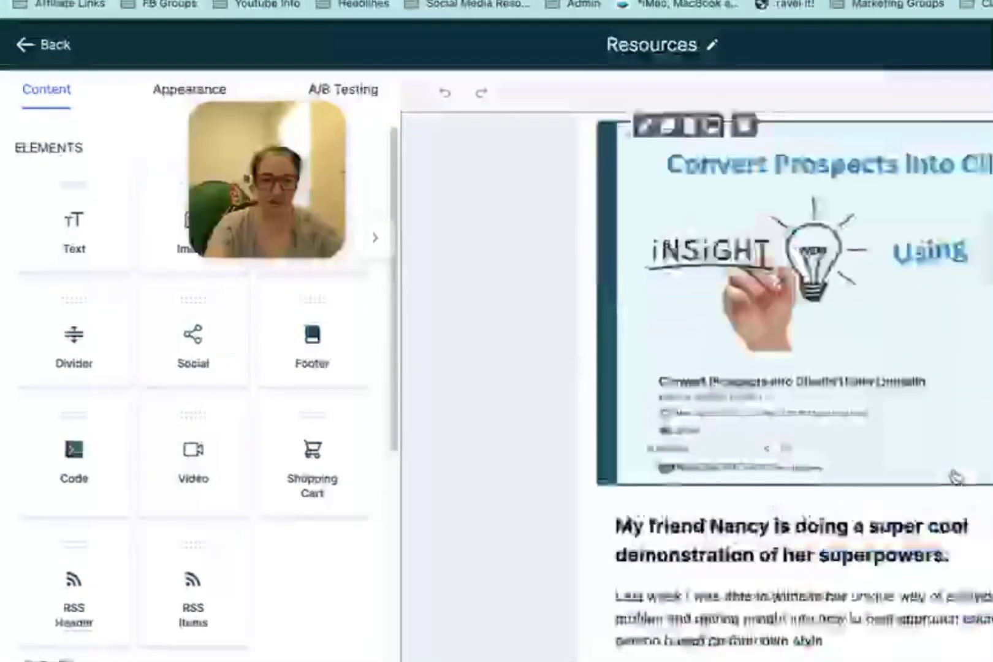
scroll(954, 476, up, 15)
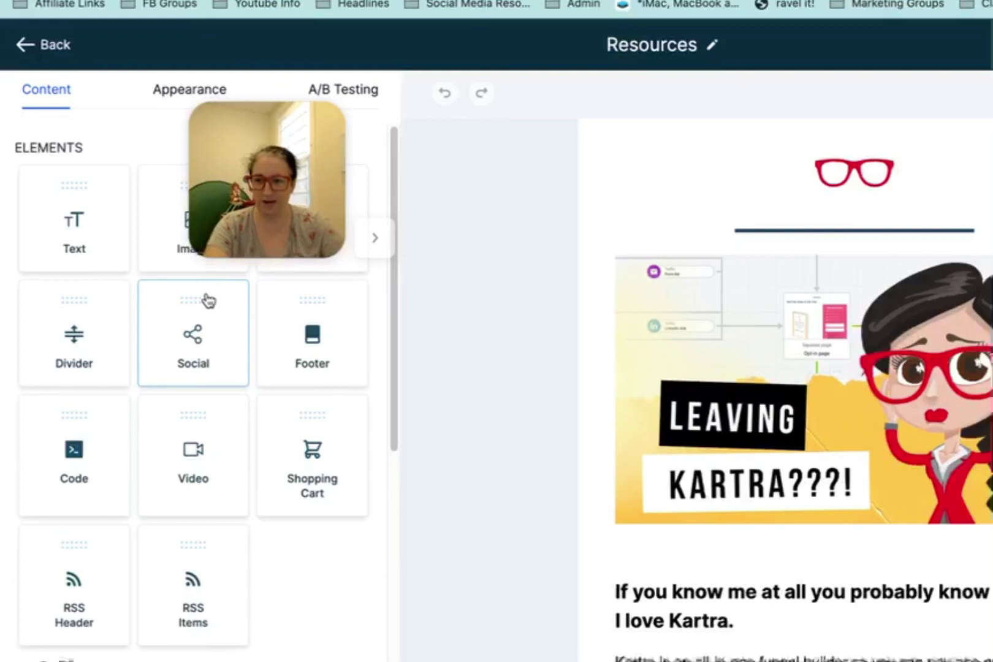
Step: Try dragging a Text block into the email near the logo
mouse_move(814, 352)
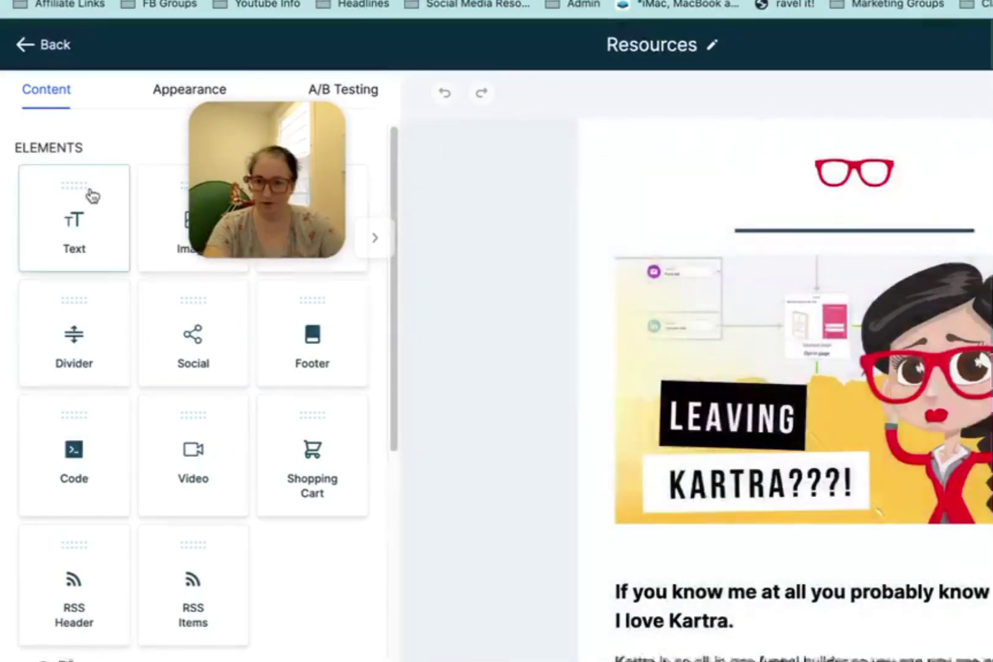
drag(92, 196, 110, 184)
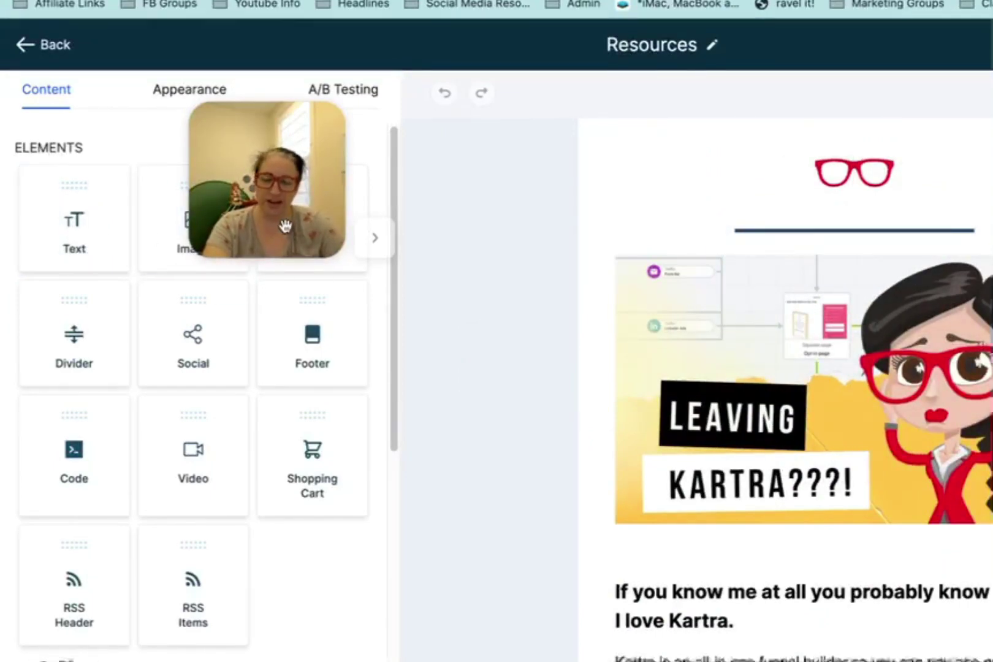
mouse_move(489, 358)
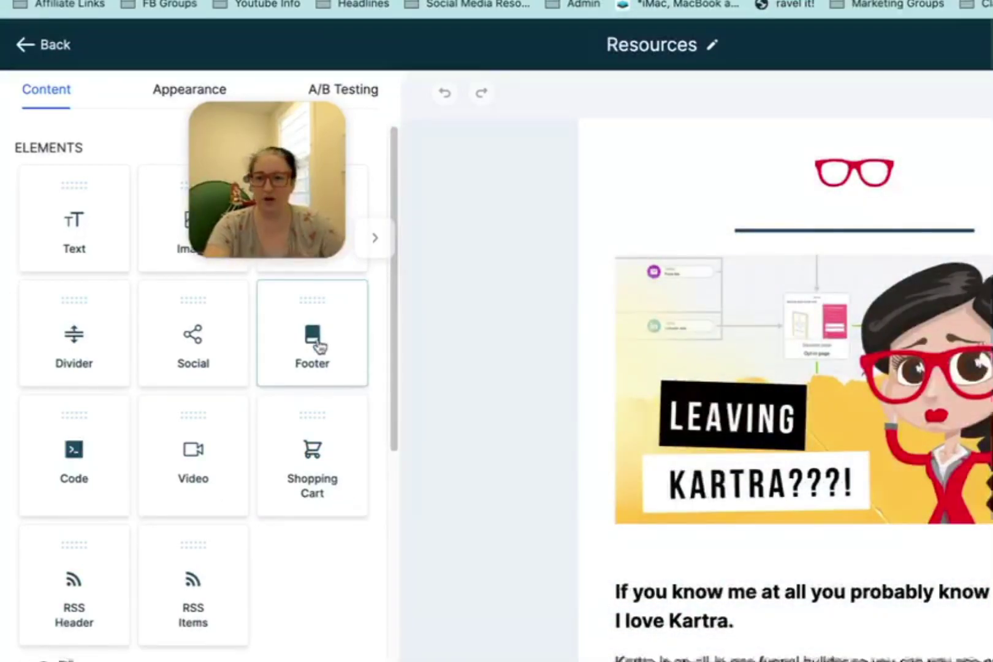
scroll(790, 392, down, 15)
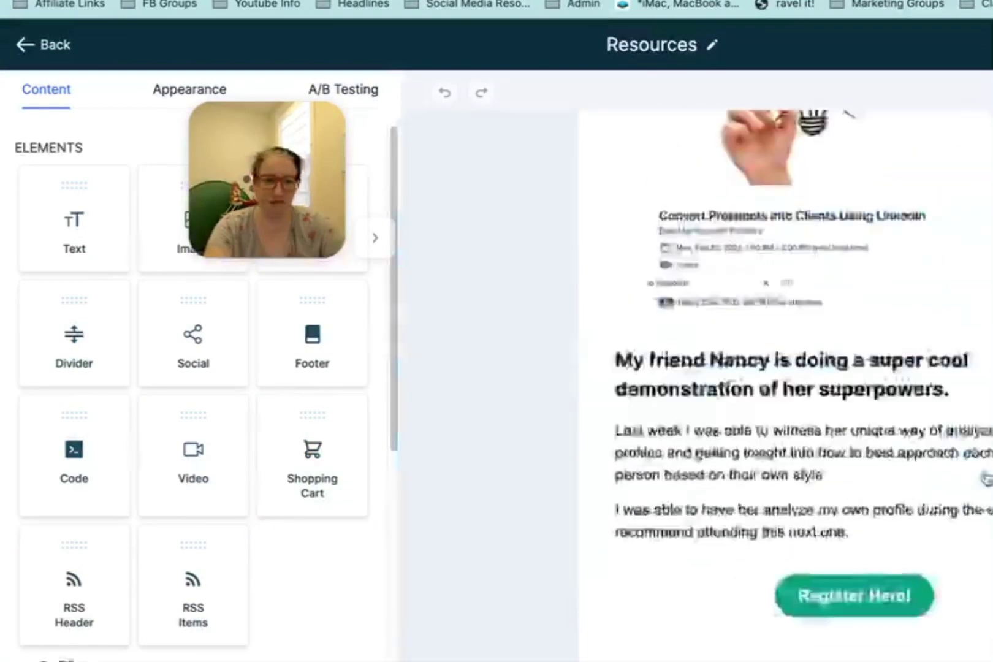
scroll(984, 475, up, 15)
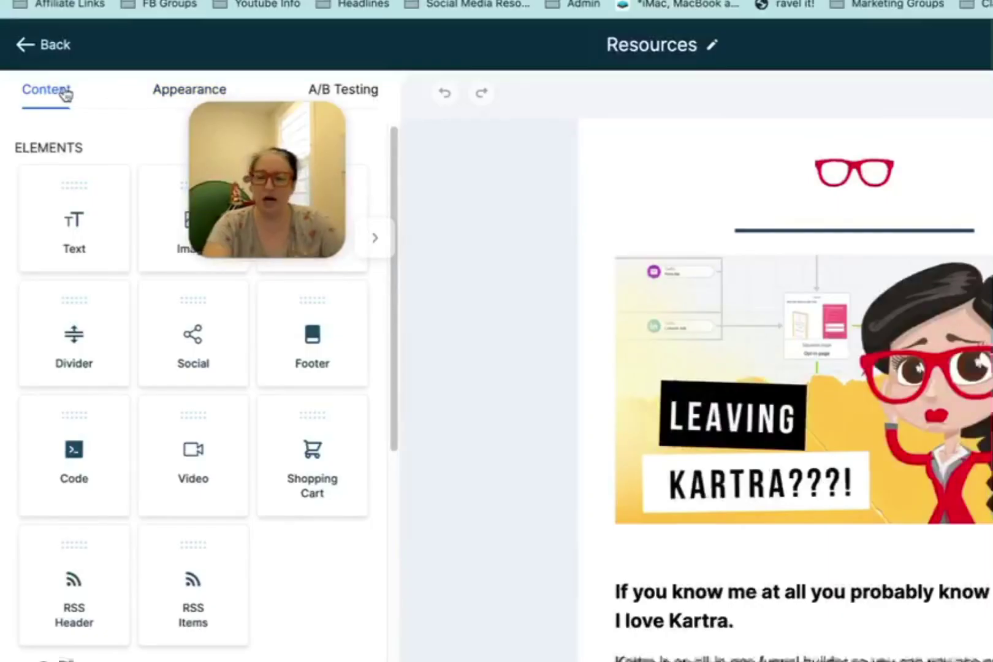
click(173, 91)
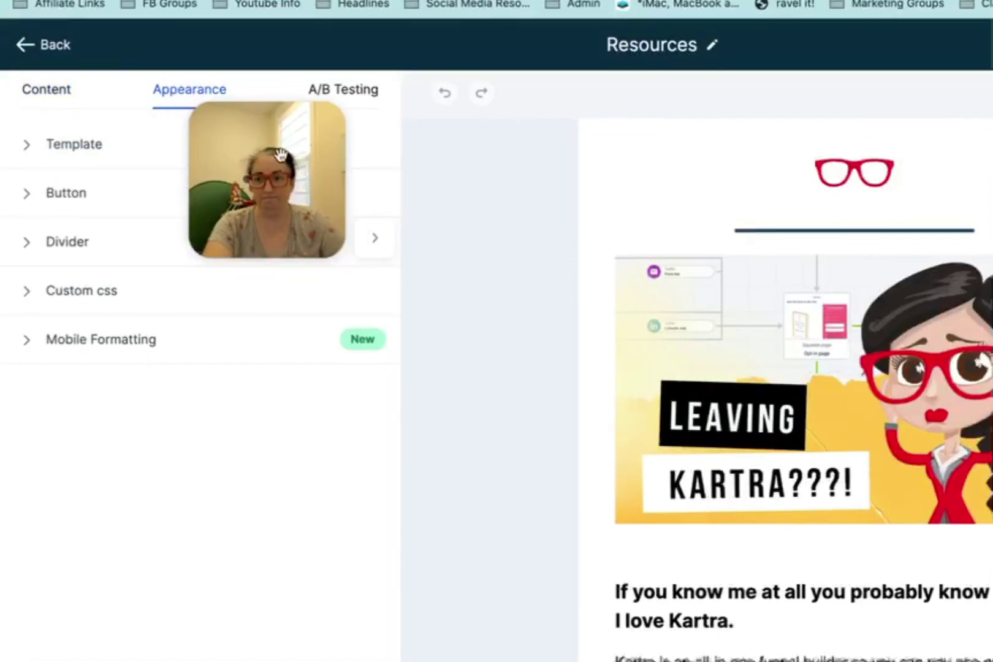
drag(218, 144, 508, 161)
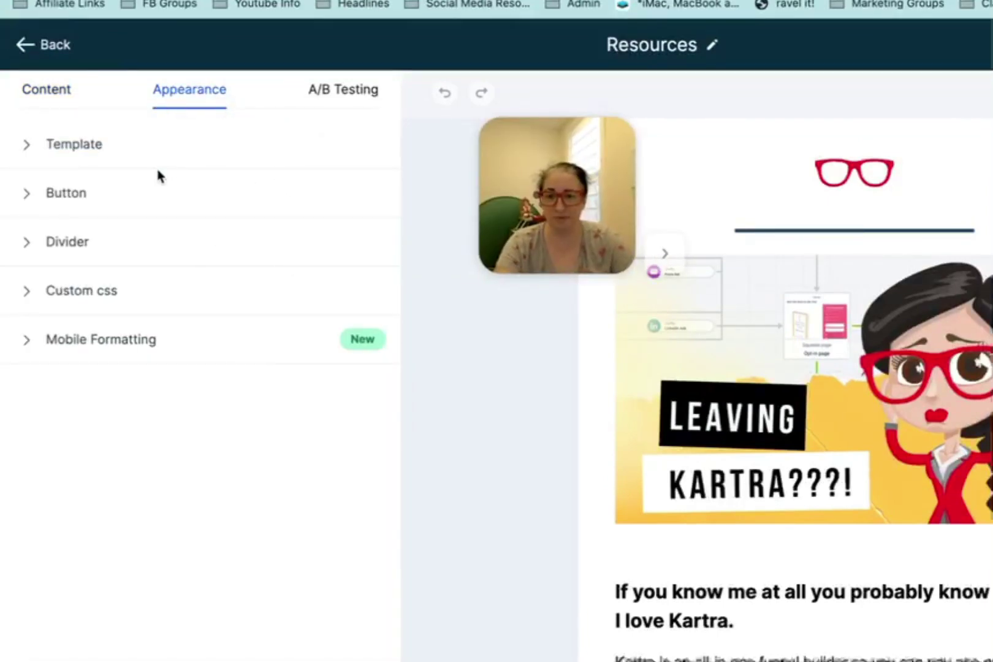
click(28, 150)
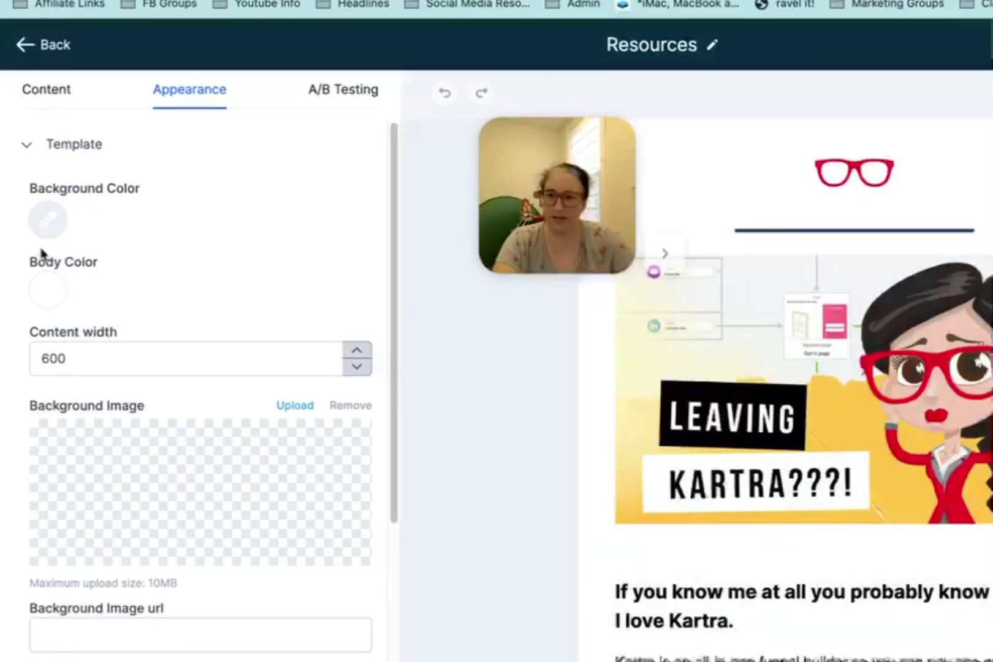
click(366, 92)
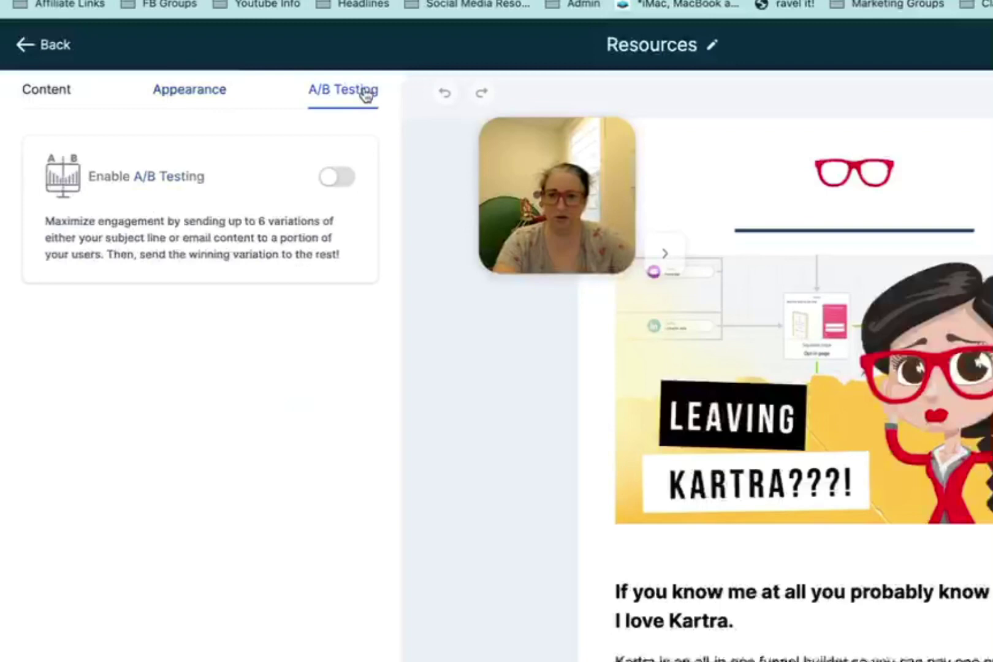
click(63, 100)
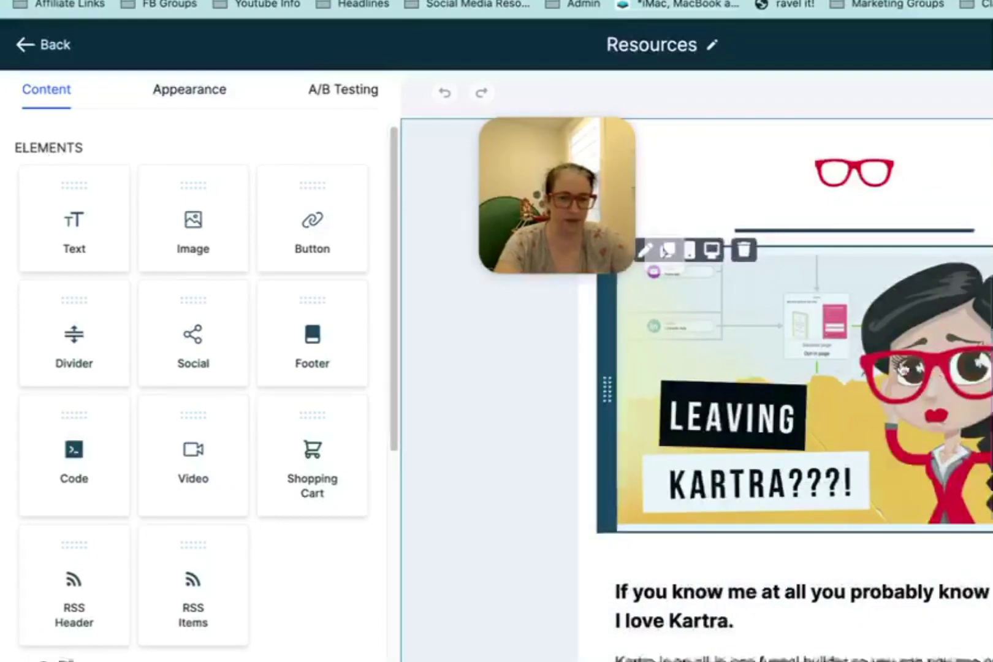
click(937, 401)
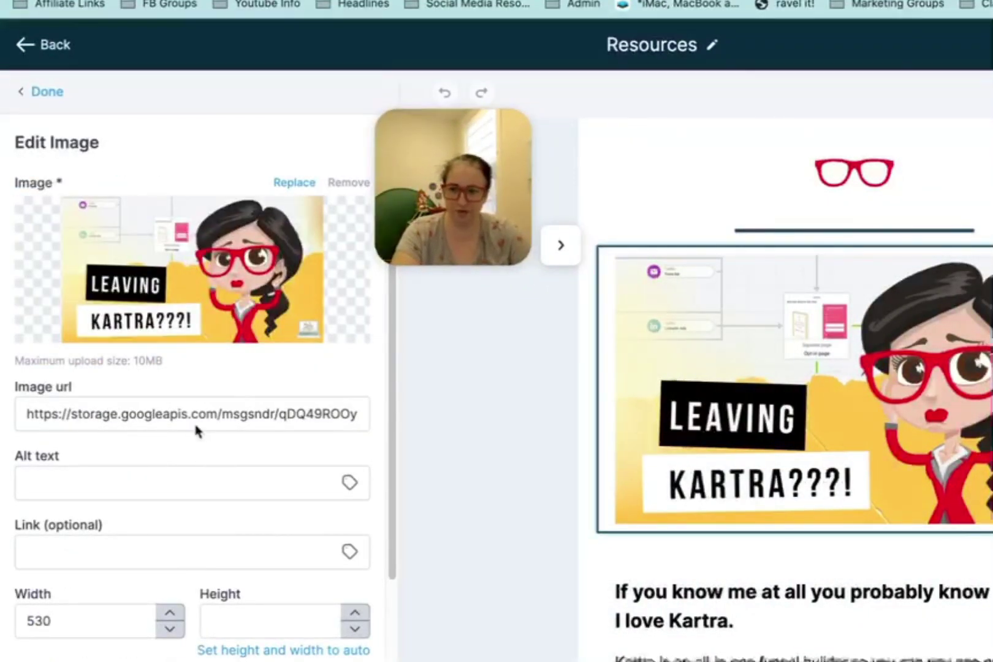
scroll(180, 414, down, 3)
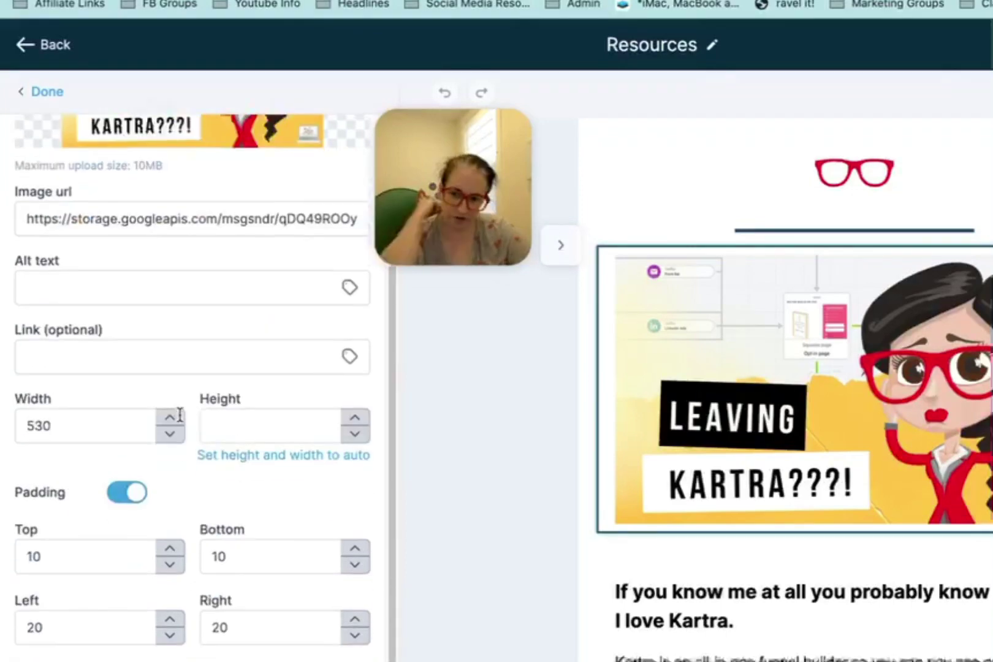
scroll(871, 377, down, 5)
click(870, 378)
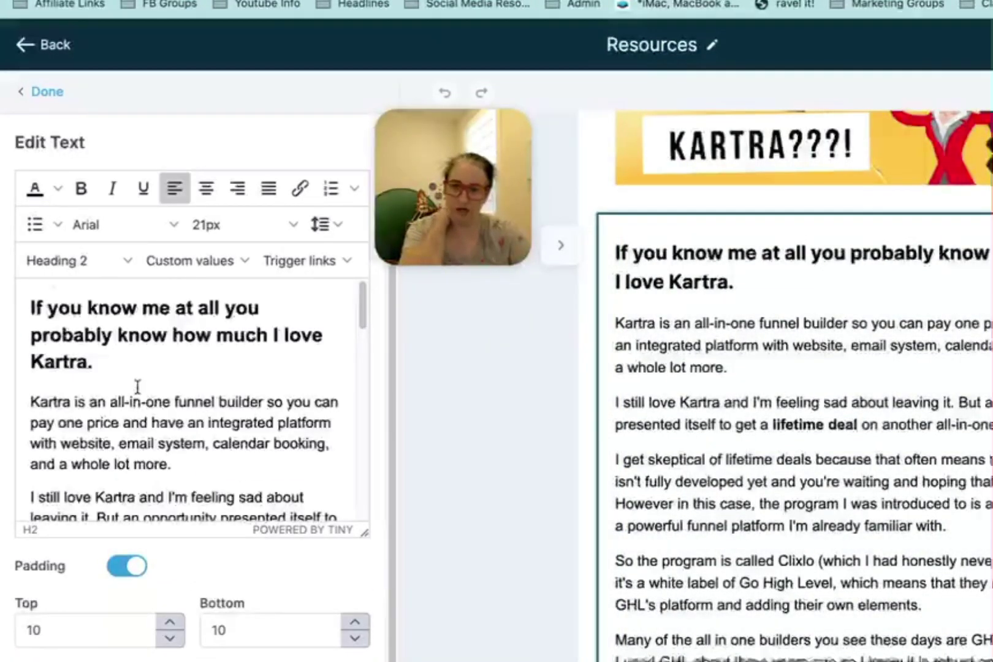
scroll(133, 446, down, 10)
scroll(953, 471, down, 15)
scroll(827, 362, up, 5)
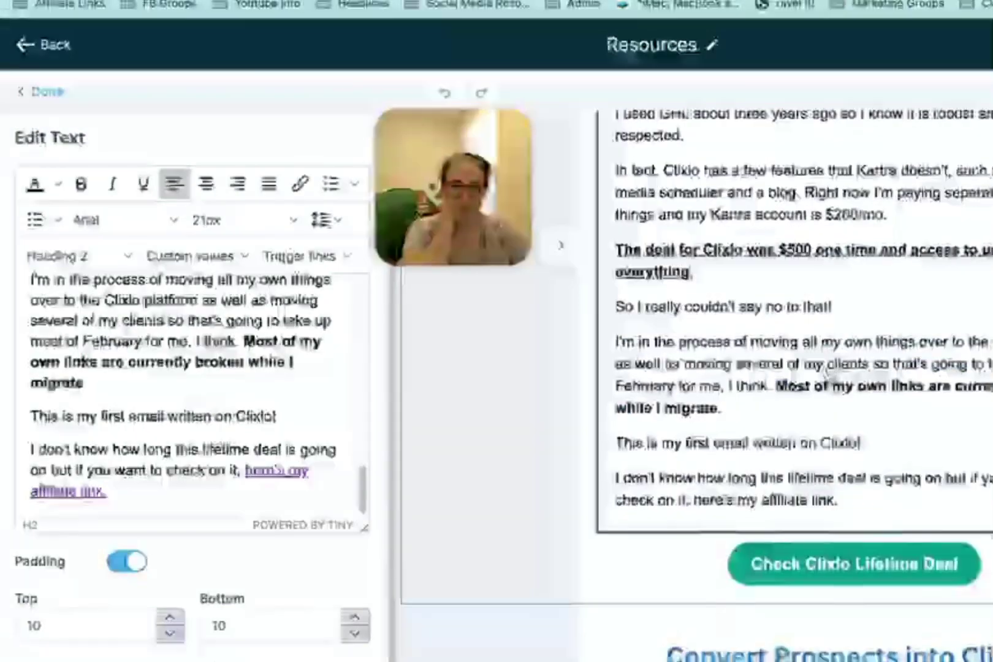
scroll(827, 362, down, 10)
scroll(827, 362, up, 4)
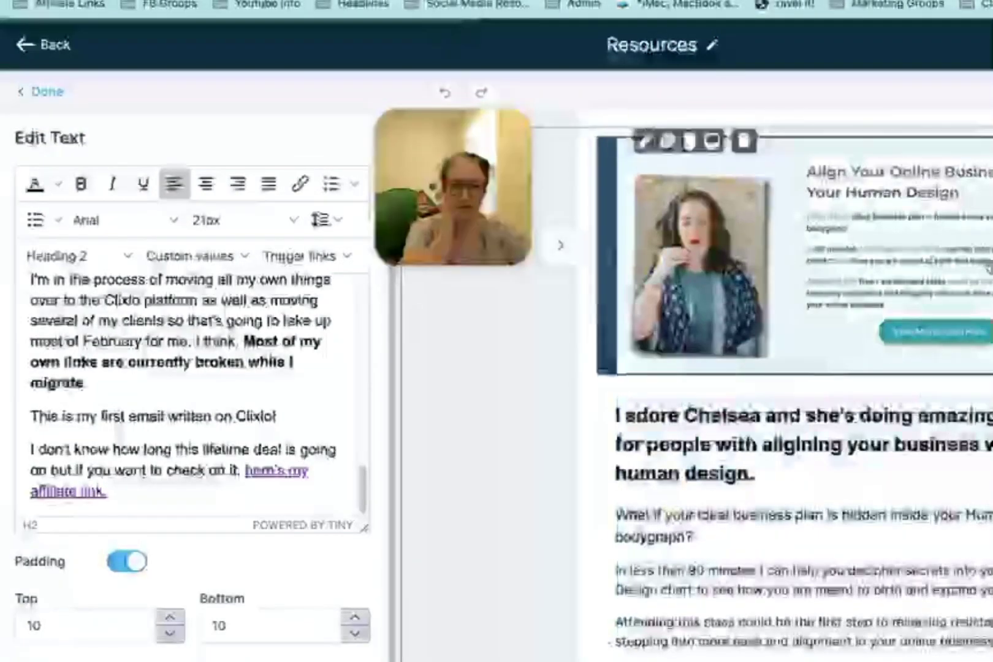
scroll(800, 300, down, 7)
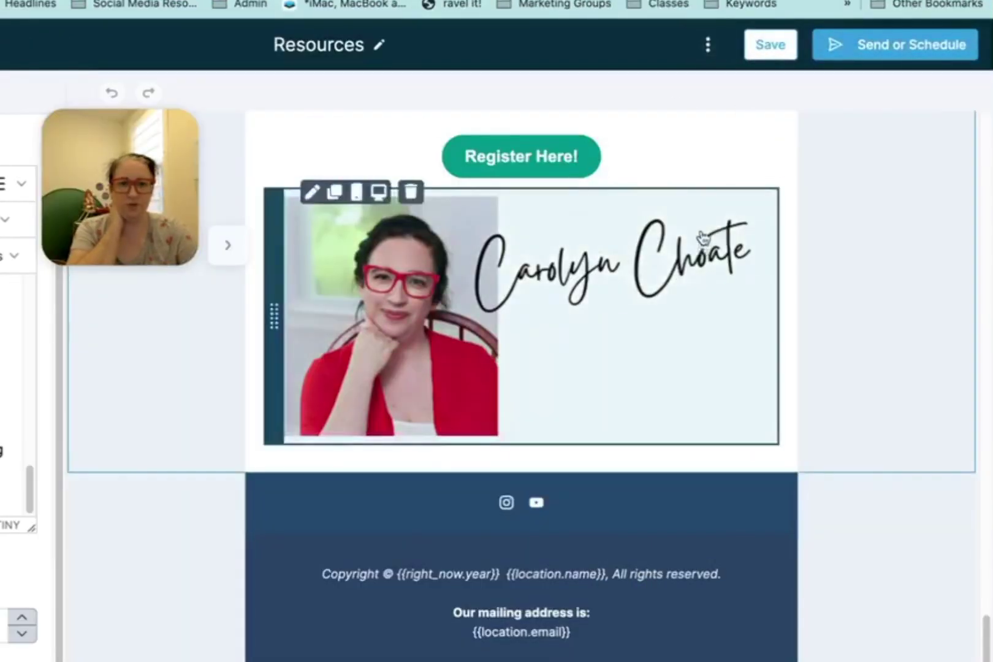
Step: Check the email's extra options menu, then proceed to Send or Schedule
click(708, 47)
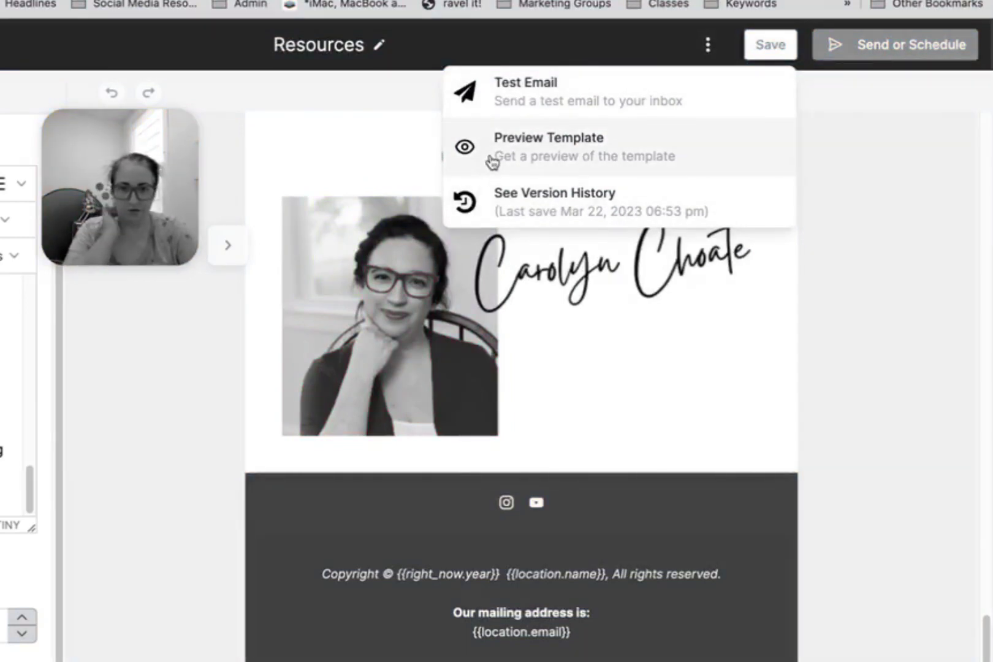
click(909, 56)
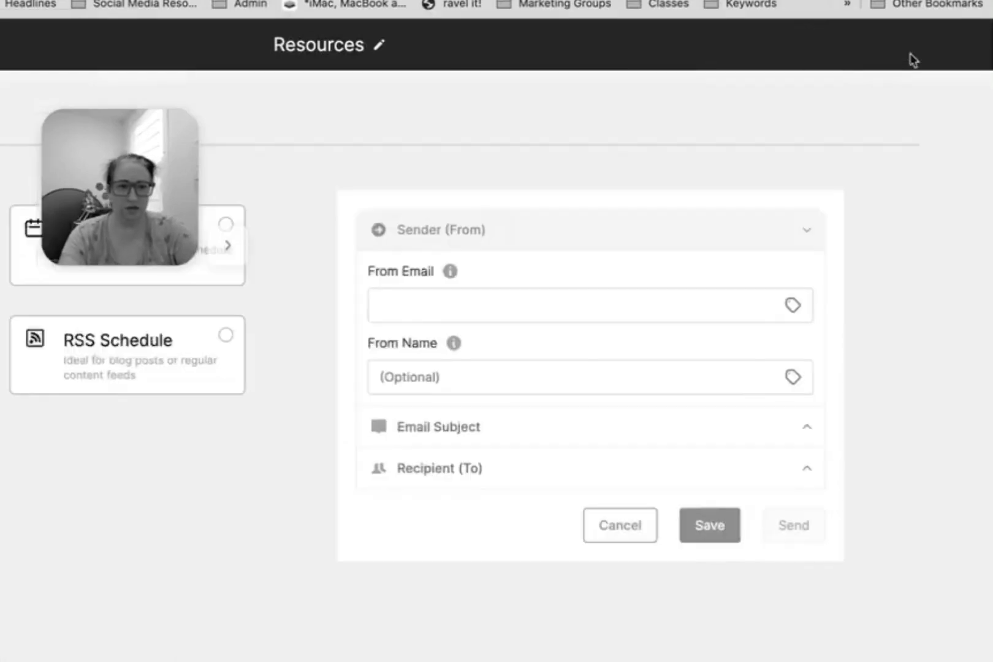
drag(132, 216, 3, 196)
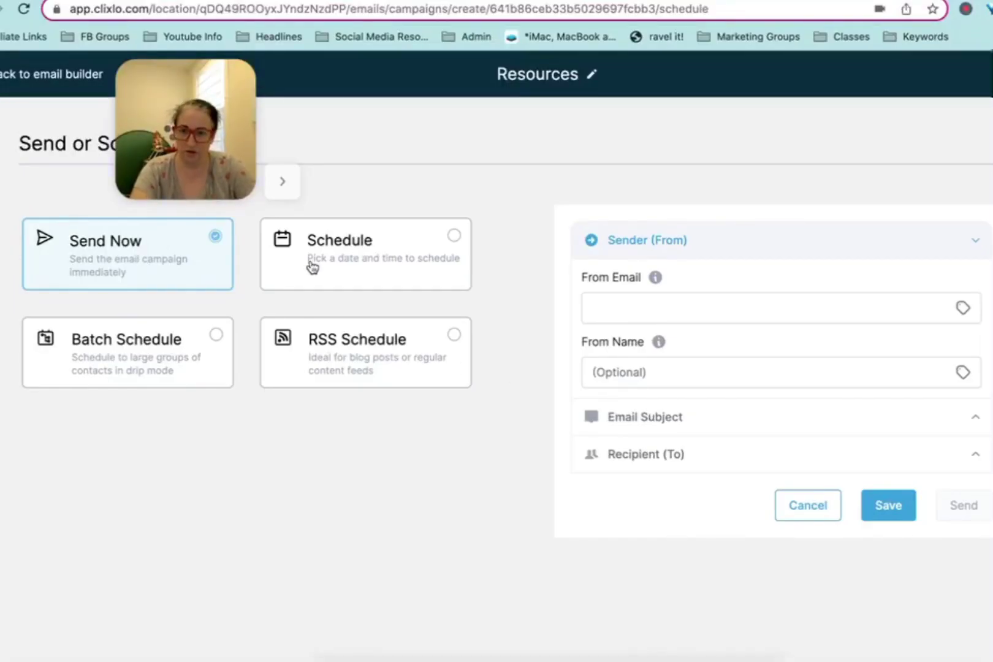
click(312, 265)
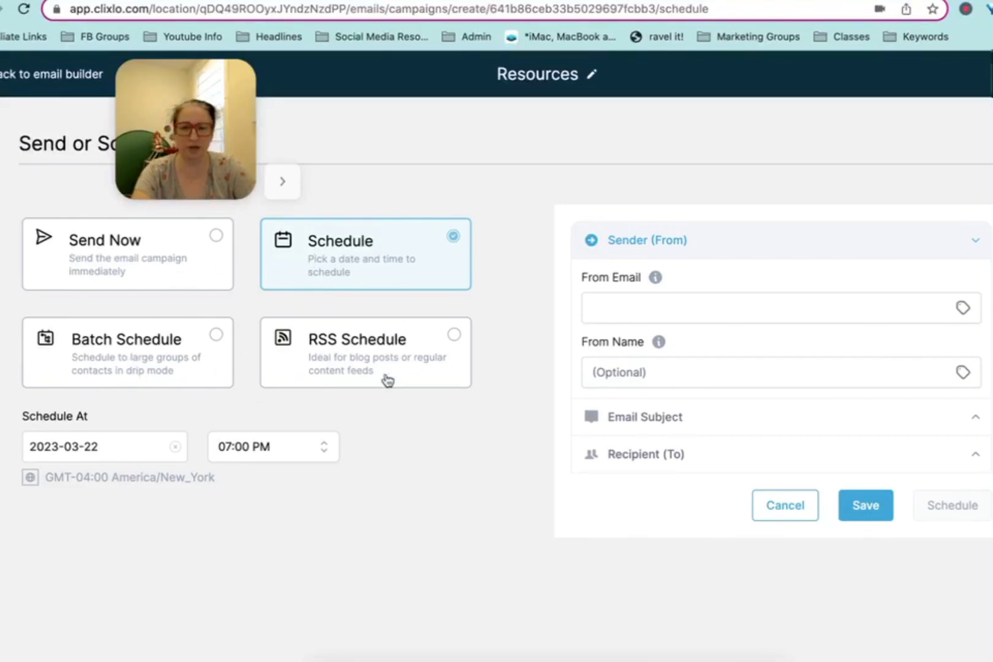
click(351, 359)
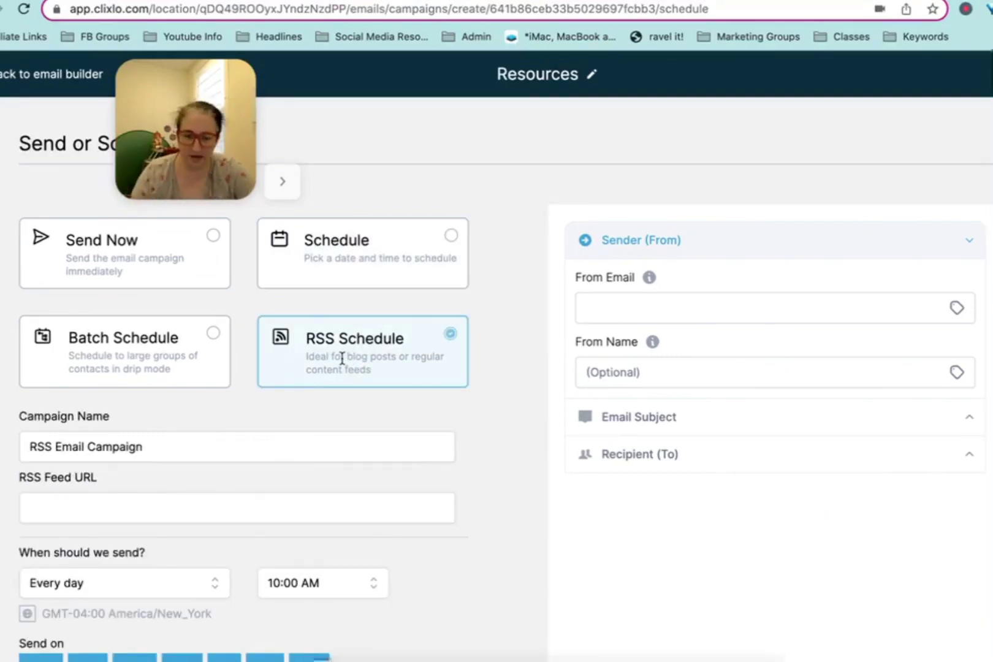
click(144, 351)
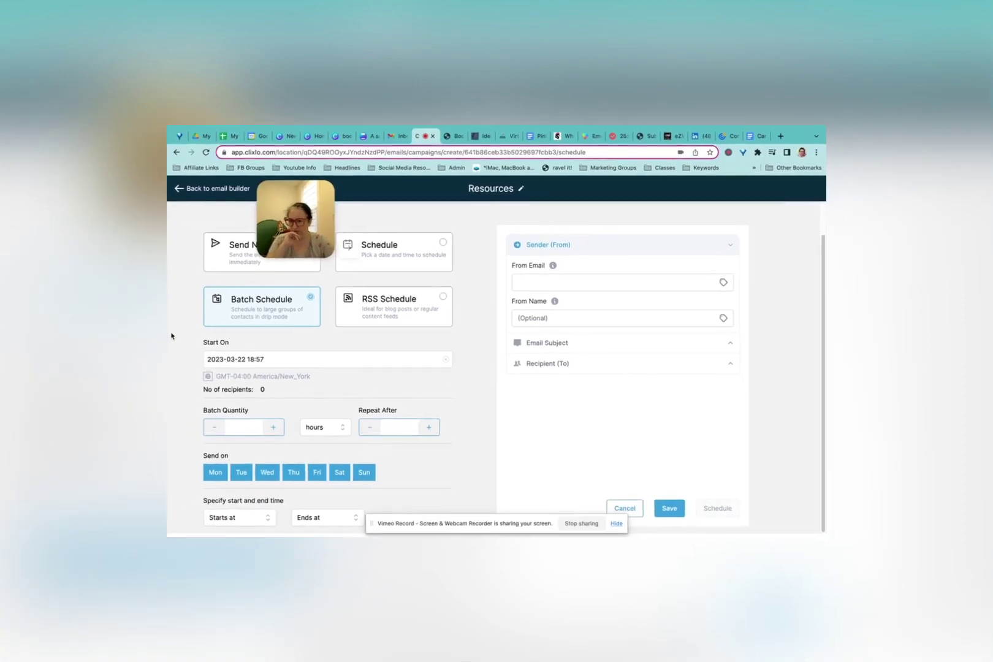
Step: Review the sender fields and expand Email Subject, preview text and Recipient (To) options
scroll(378, 416, up, 2)
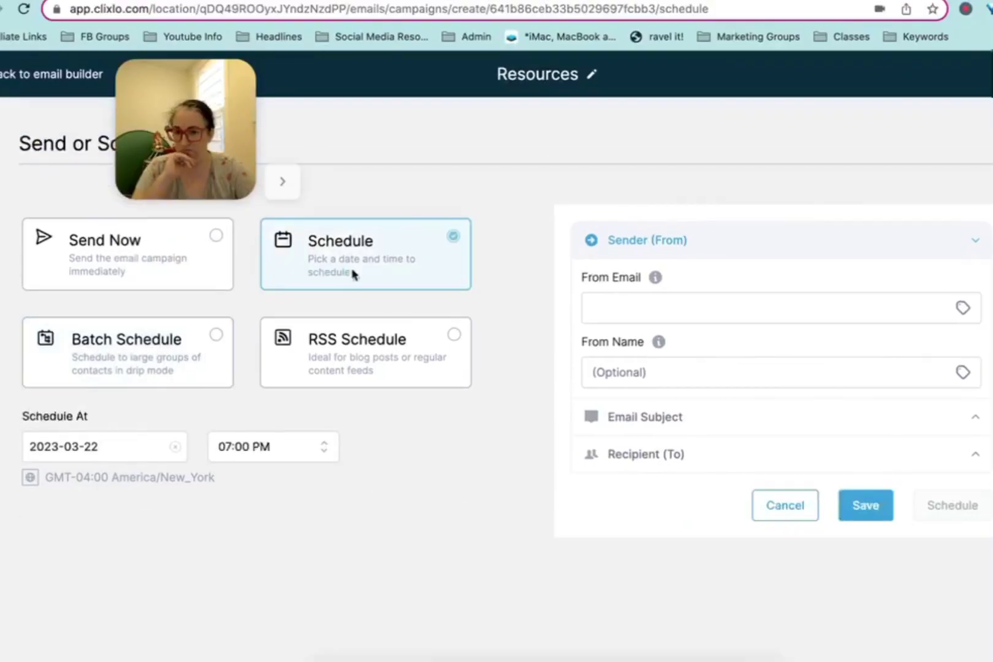
click(723, 308)
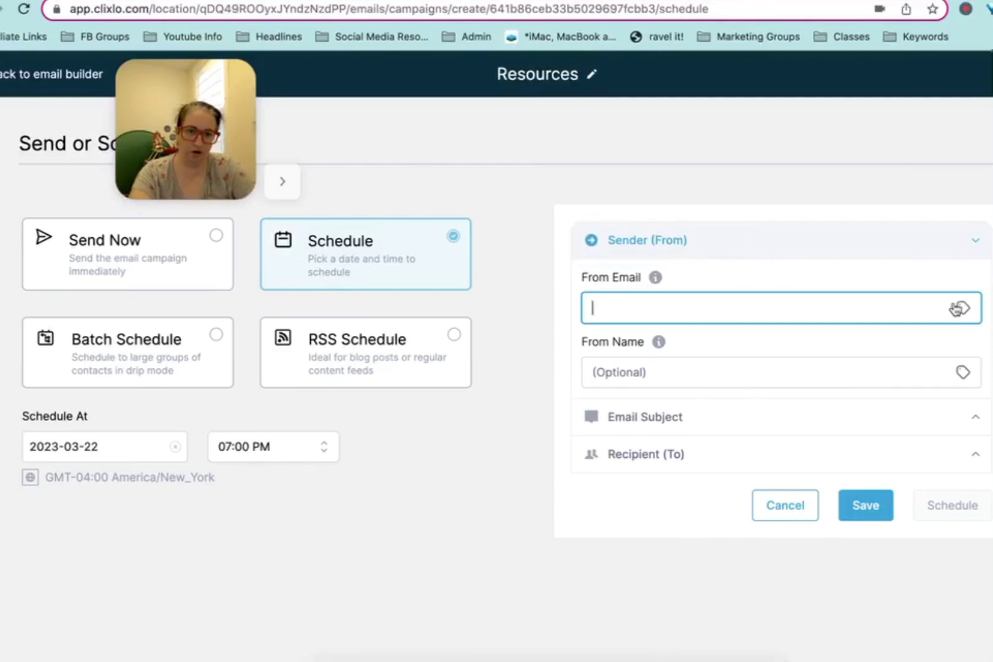
click(700, 364)
click(613, 305)
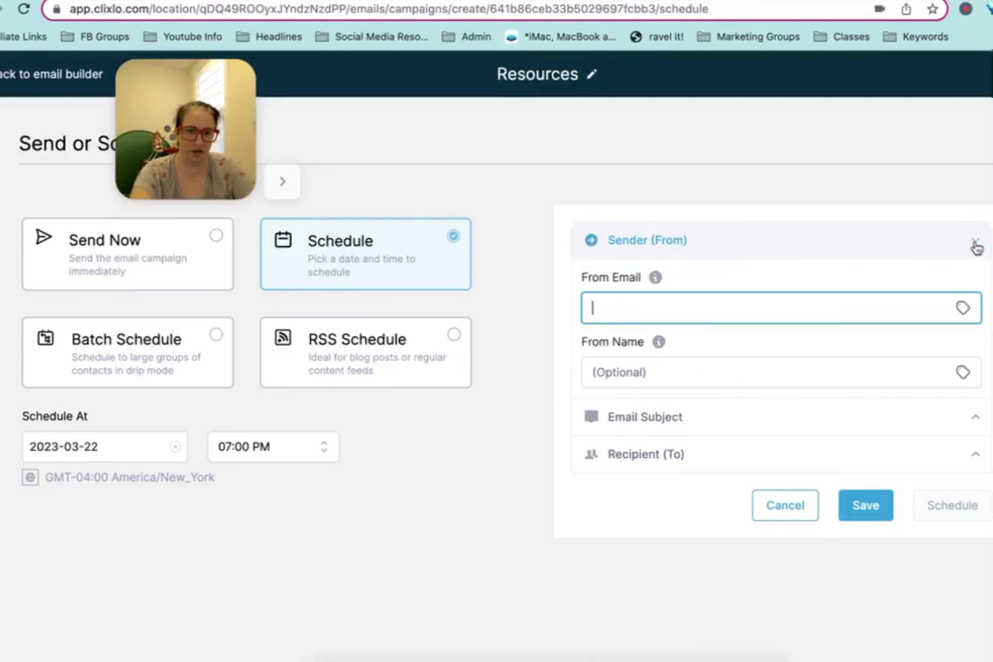
click(687, 421)
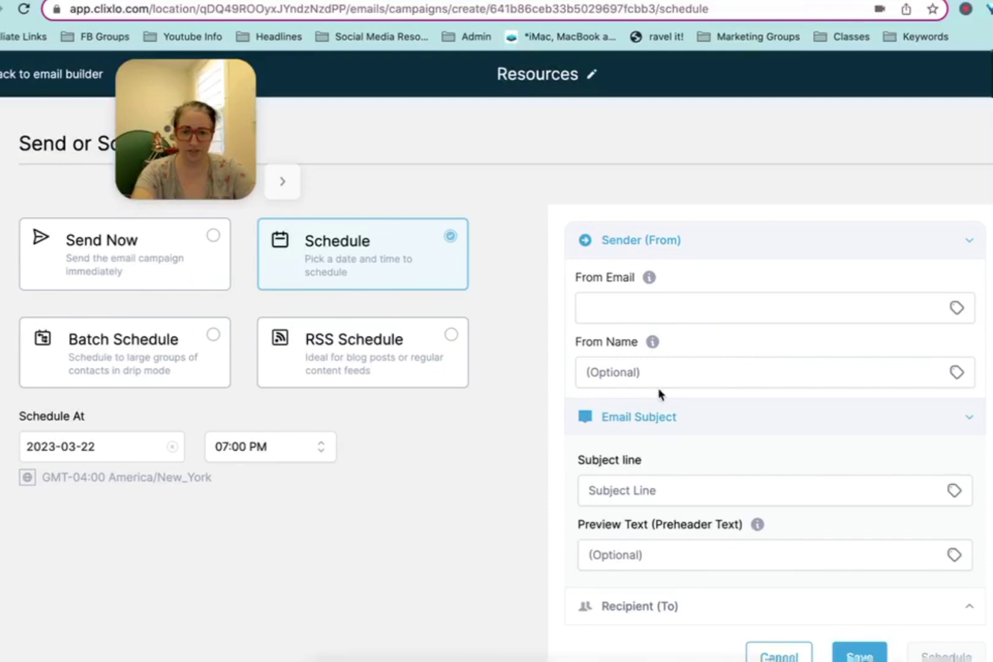
click(699, 494)
click(691, 547)
scroll(654, 527, down, 1)
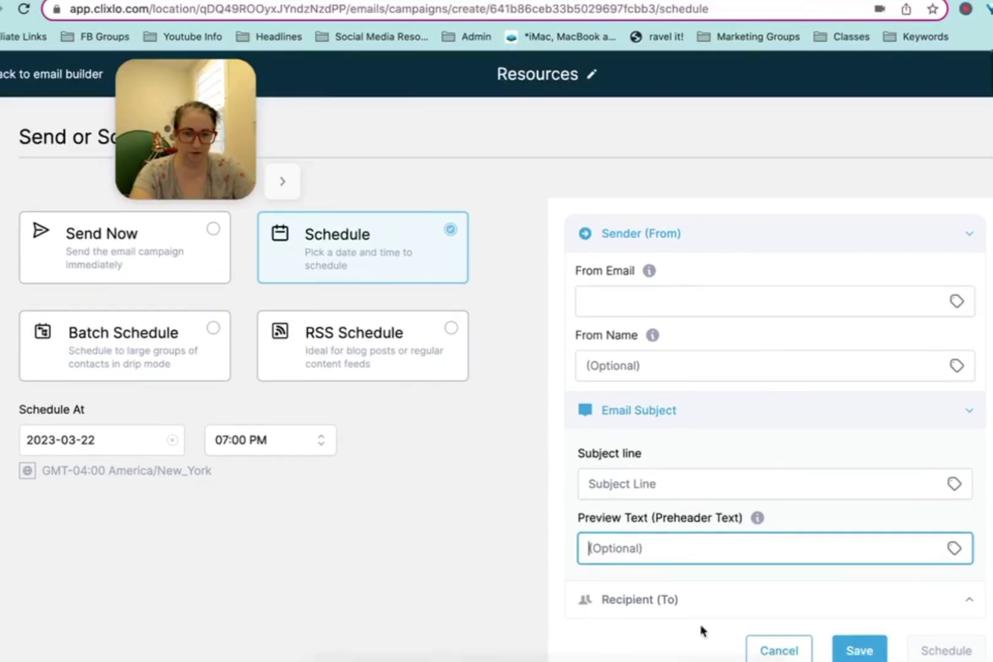
click(699, 606)
scroll(507, 545, down, 5)
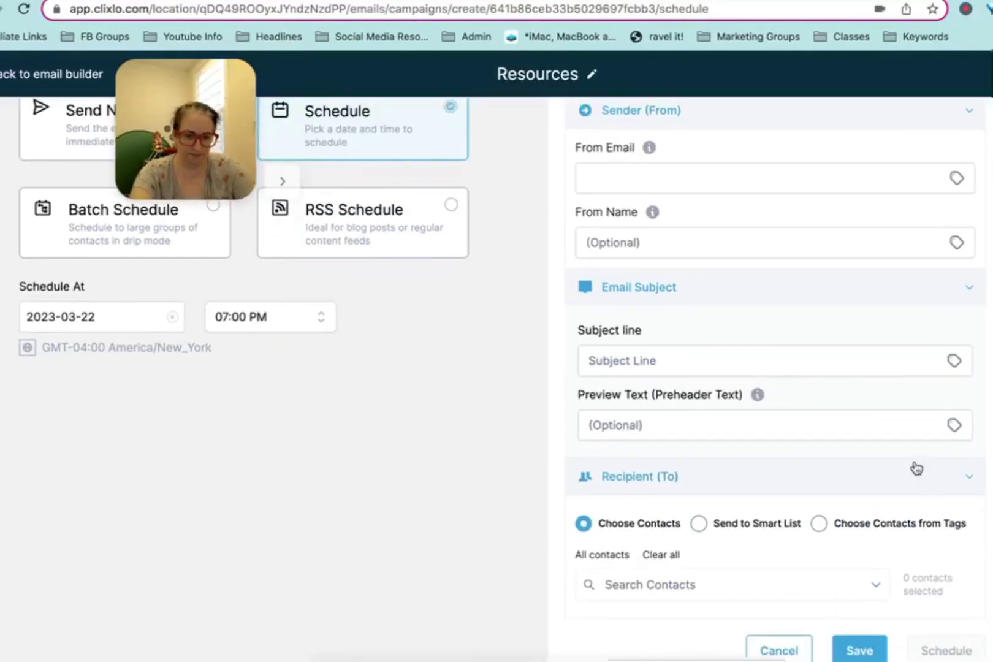
Step: Choose recipients by tag 'newsletter' (searched 'news'), sending only to contacts currently linked with it
click(882, 527)
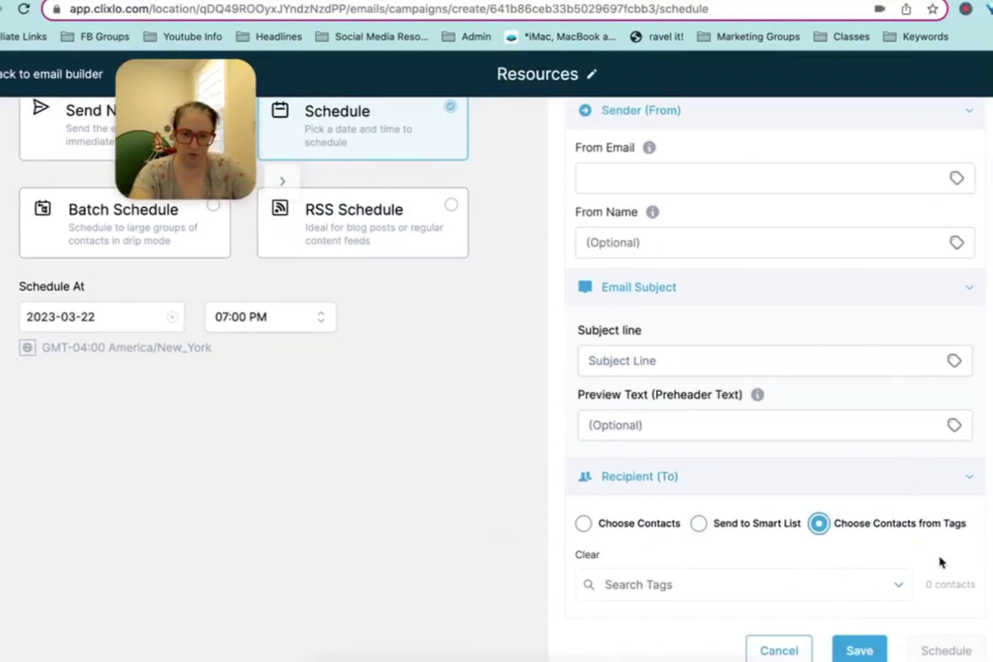
click(829, 587)
text(news)
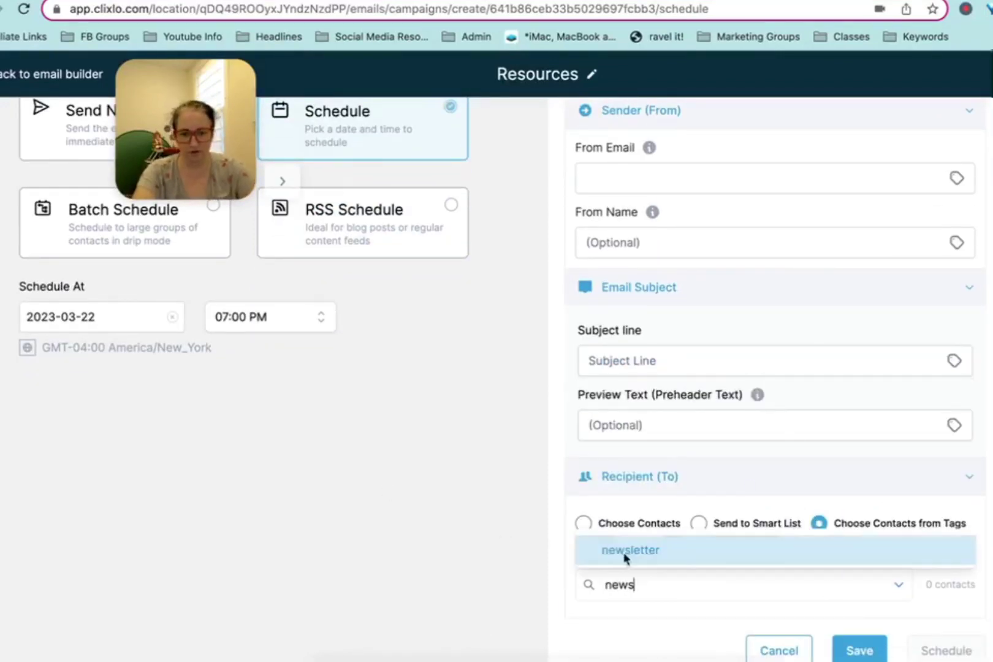
click(625, 550)
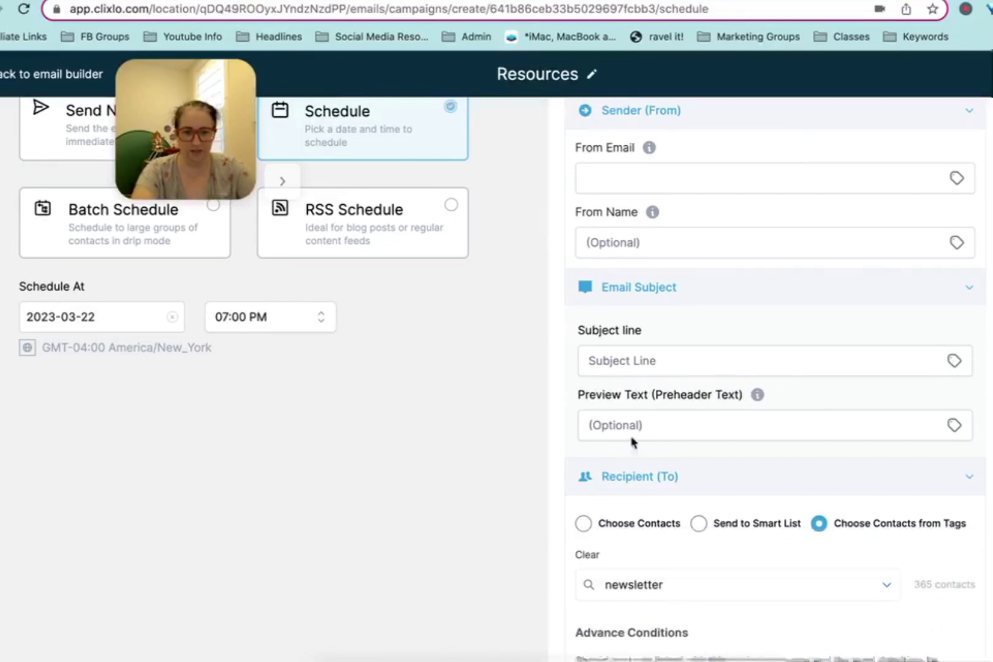
scroll(616, 425, down, 3)
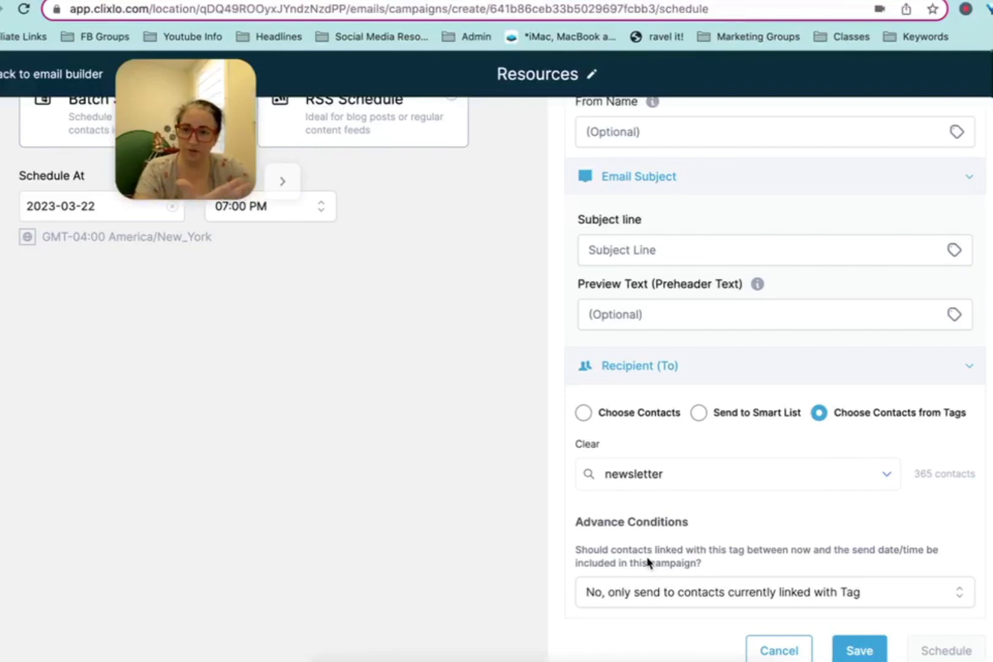
click(691, 598)
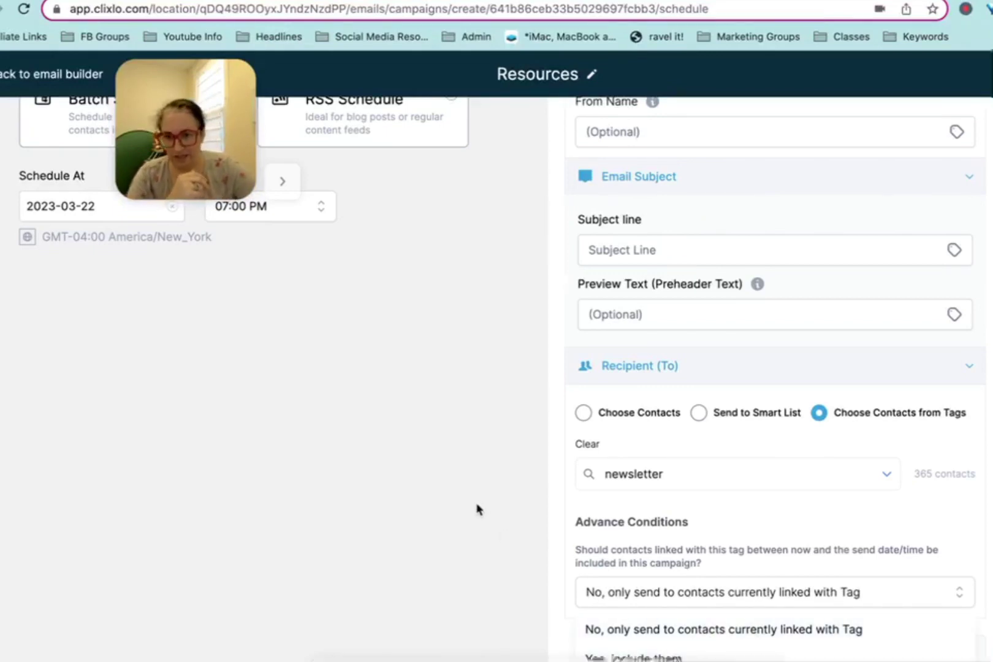
click(816, 637)
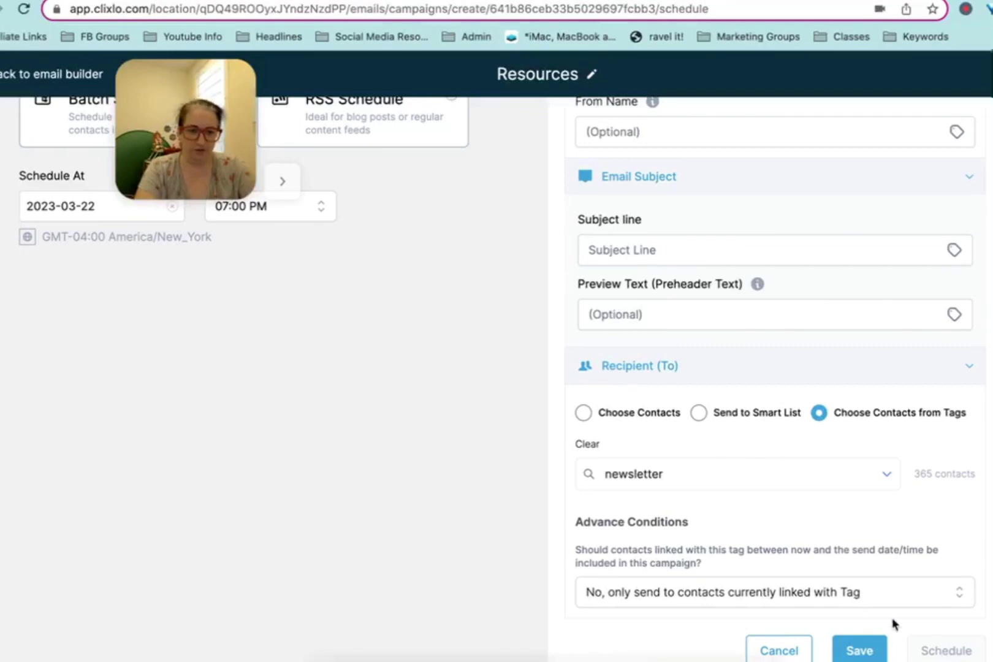
scroll(864, 620, up, 3)
scroll(806, 581, down, 1)
scroll(806, 580, down, 3)
scroll(297, 290, up, 5)
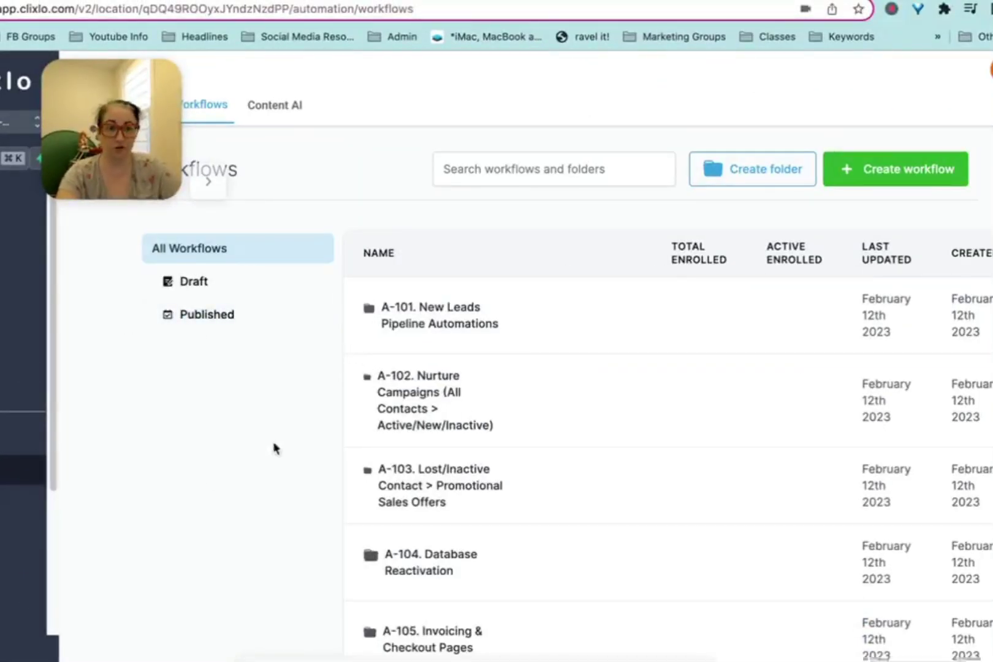
Step: Open the self-created workflows folder and then the Deliver guide workflow
scroll(441, 505, down, 5)
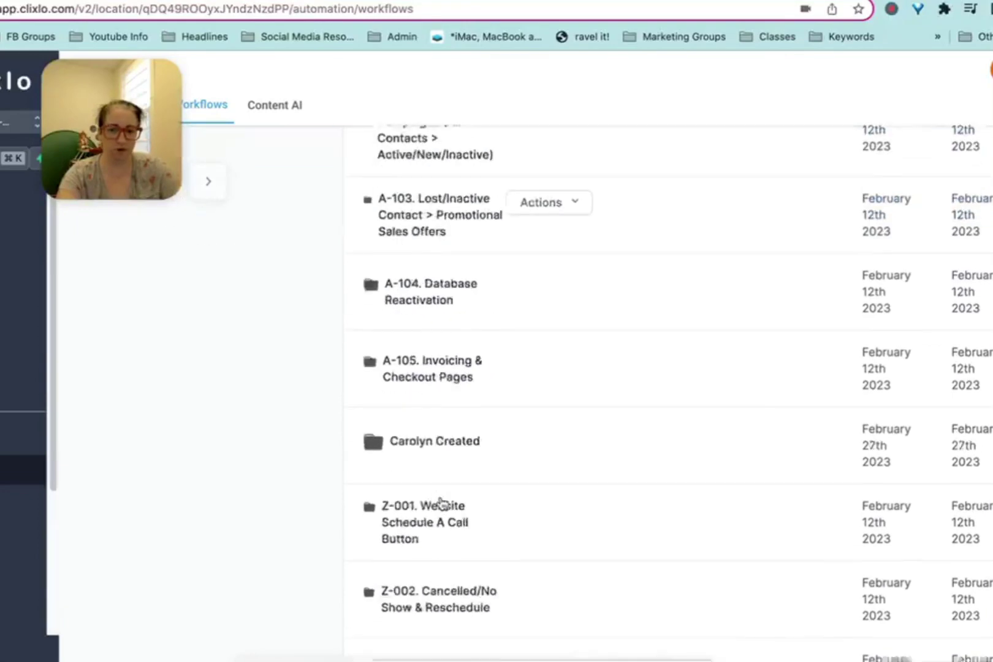
click(432, 442)
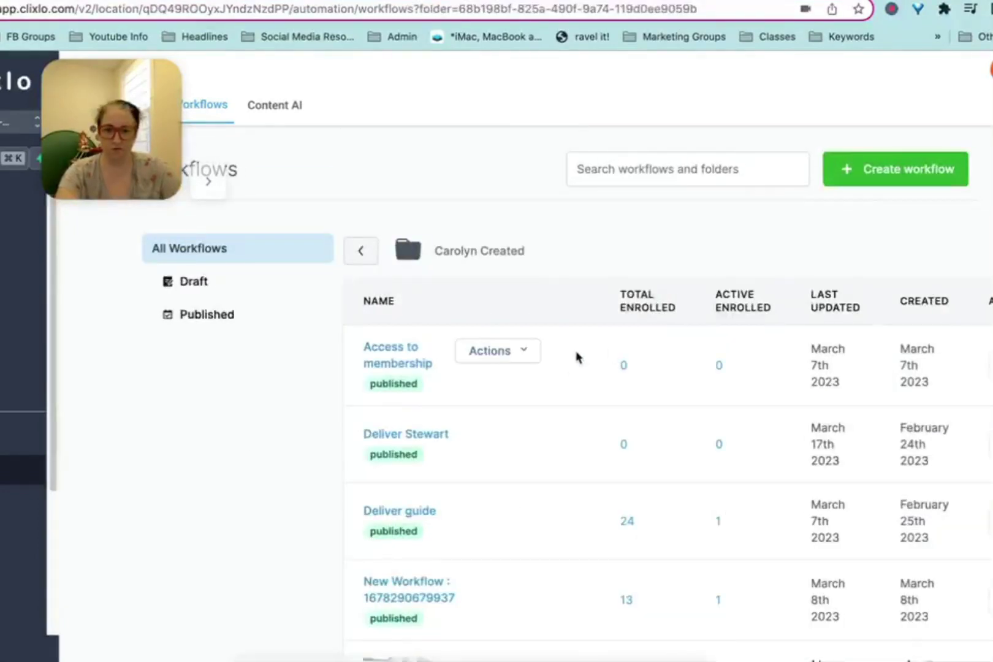
scroll(569, 369, down, 2)
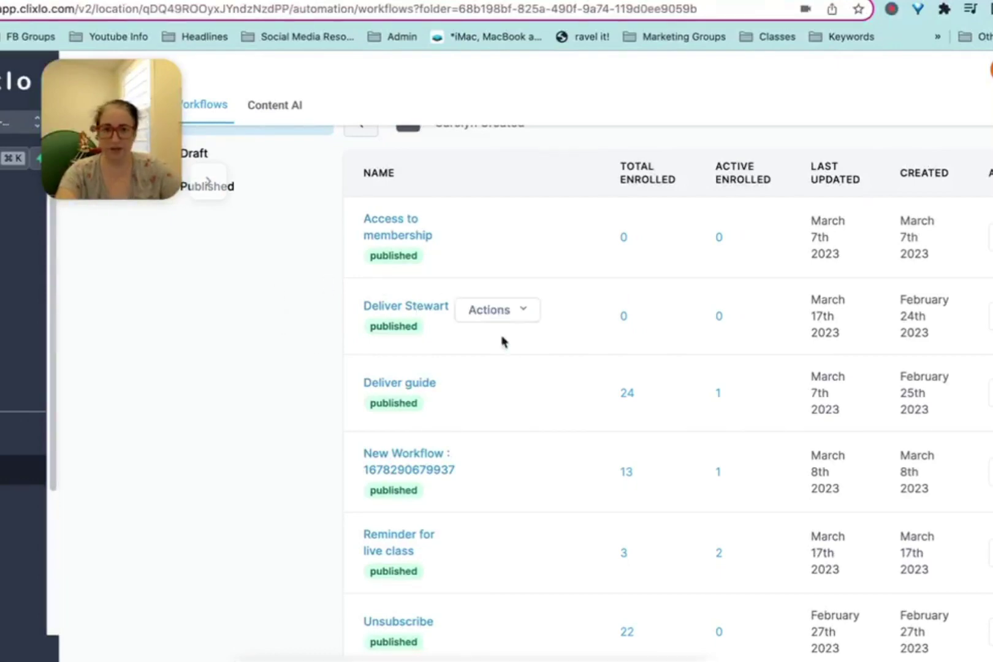
click(412, 386)
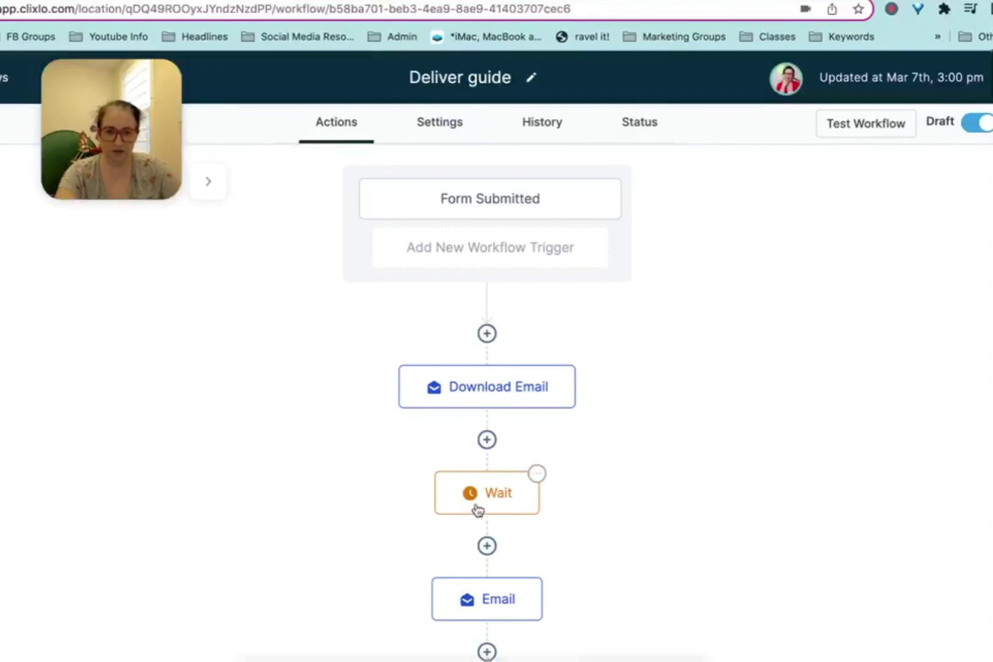
Step: Scroll through the Deliver guide workflow steps and back to the top
scroll(357, 518, down, 5)
scroll(648, 450, down, 4)
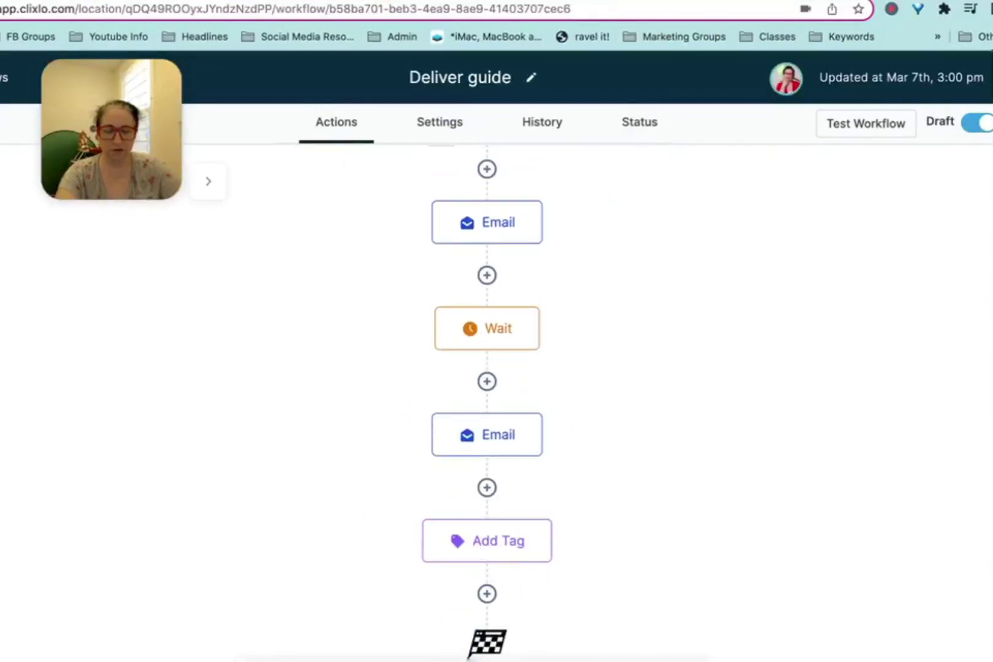
scroll(525, 314, up, 10)
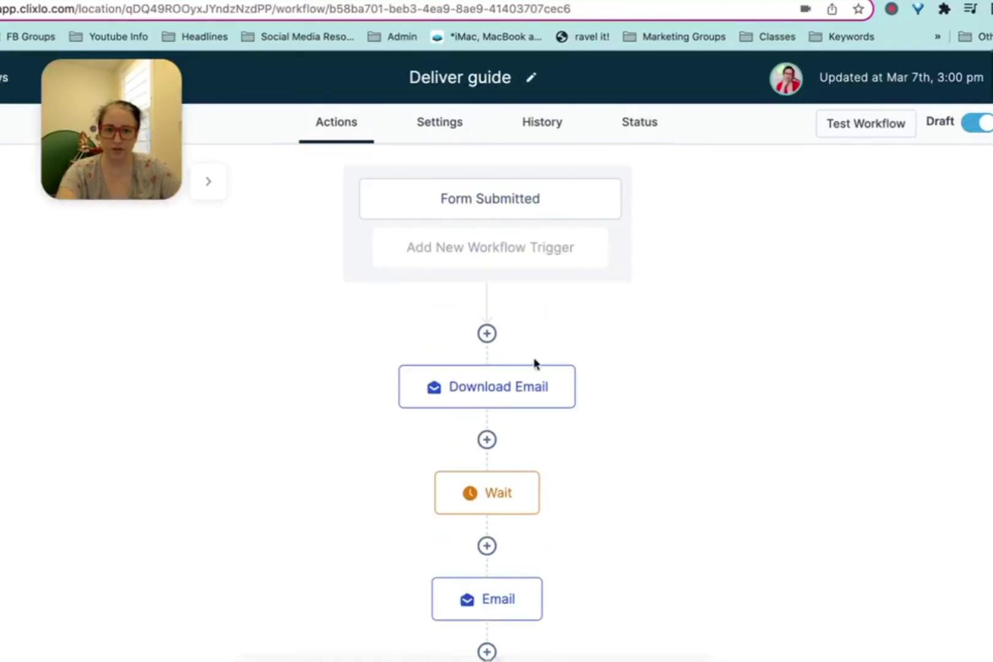
Step: Insert a Send Email action before the Download Email step
click(486, 333)
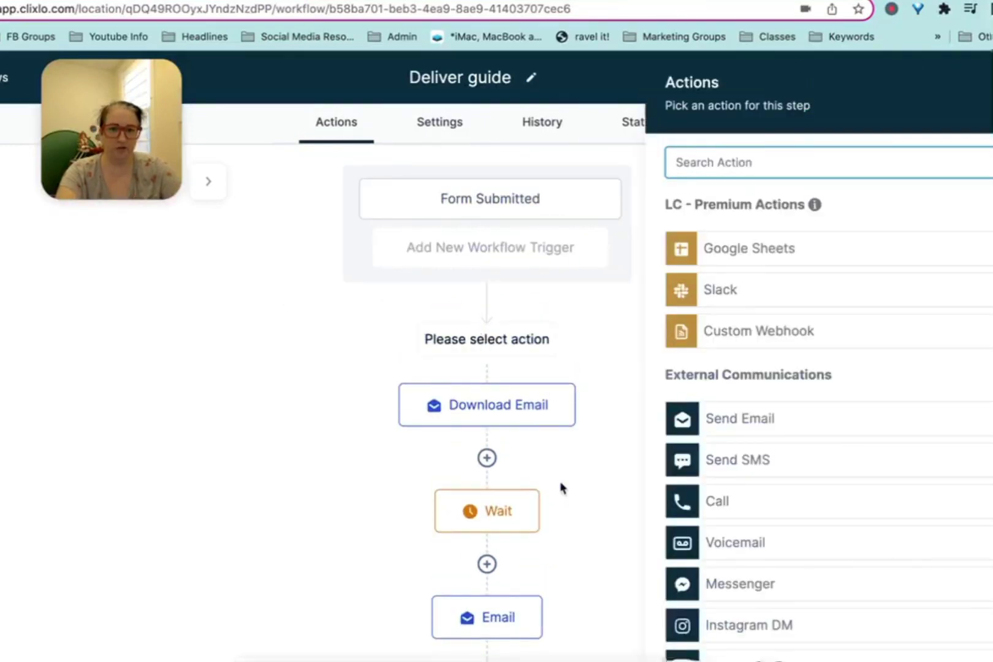
click(753, 419)
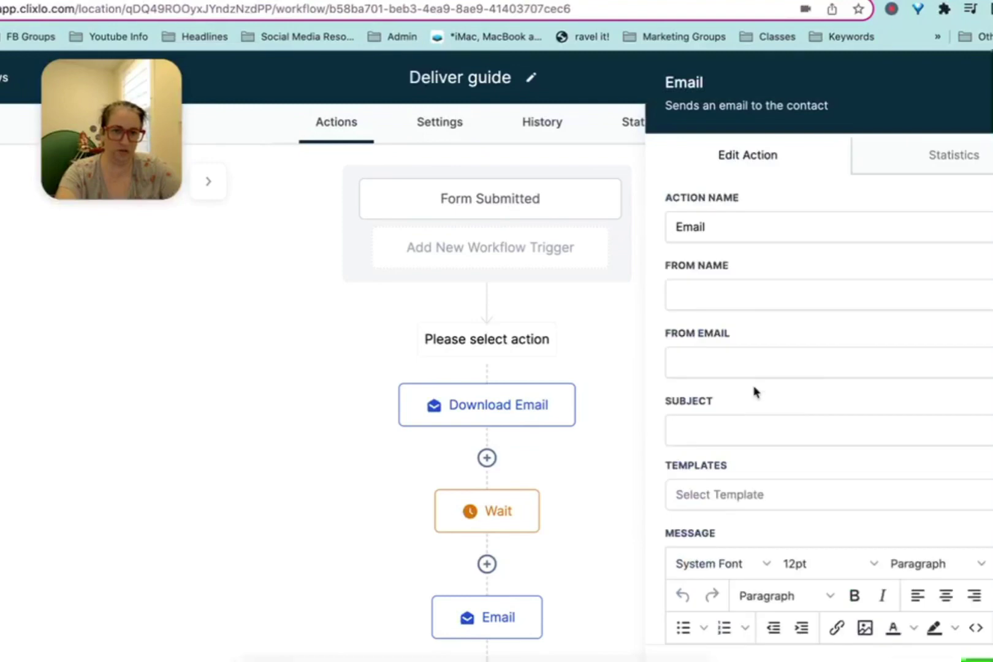
scroll(815, 484, down, 5)
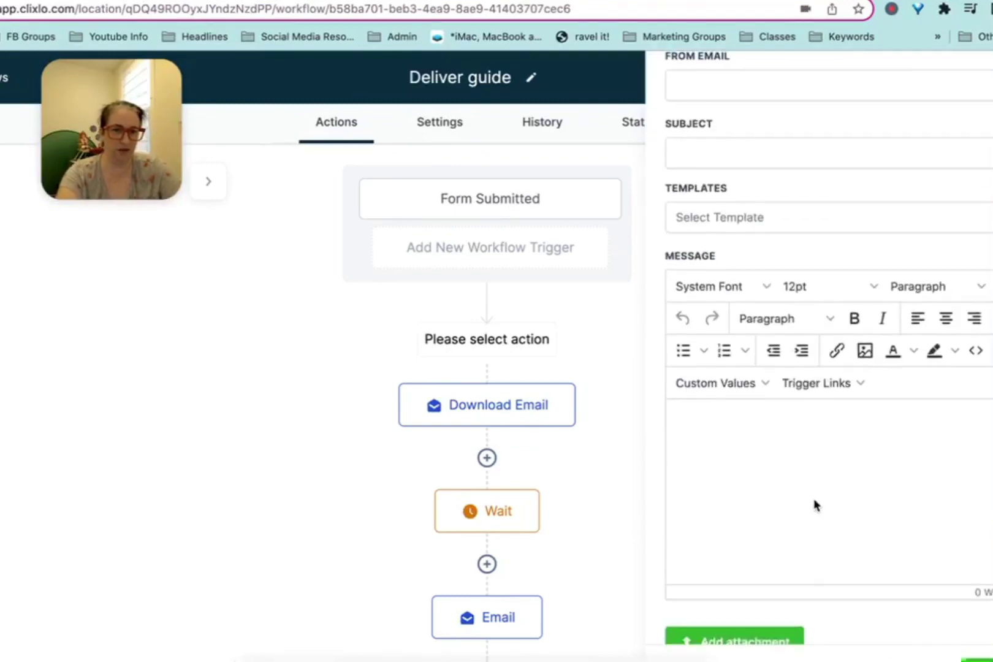
scroll(809, 459, down, 1)
scroll(803, 462, up, 5)
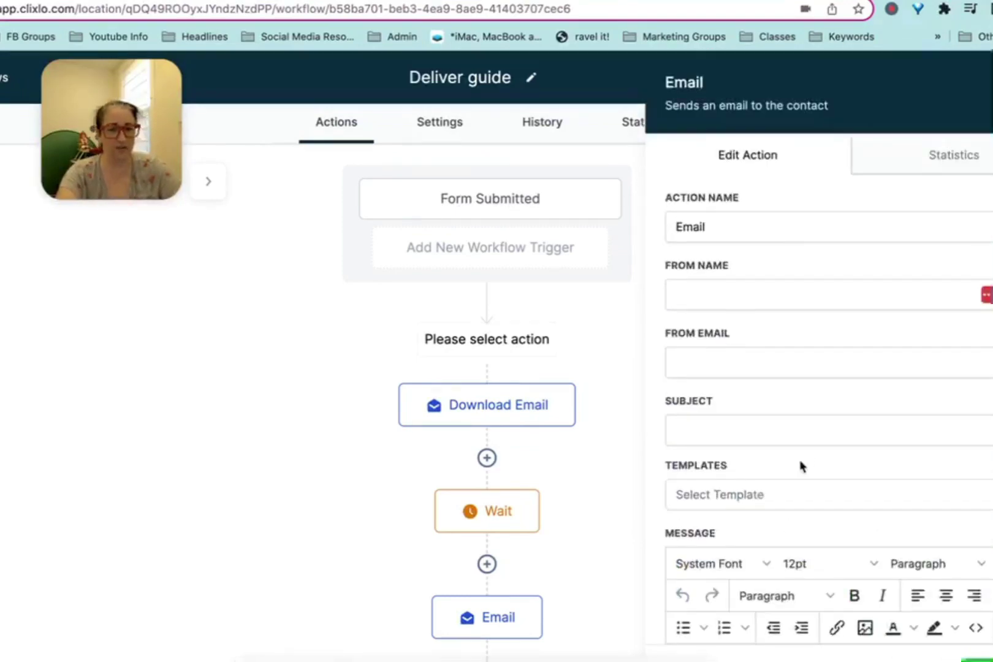
Step: Apply the 'A-103-2. 18 Months (545 Days) Email 2' template, check its subject, then reset to None
click(740, 492)
scroll(780, 572, down, 2)
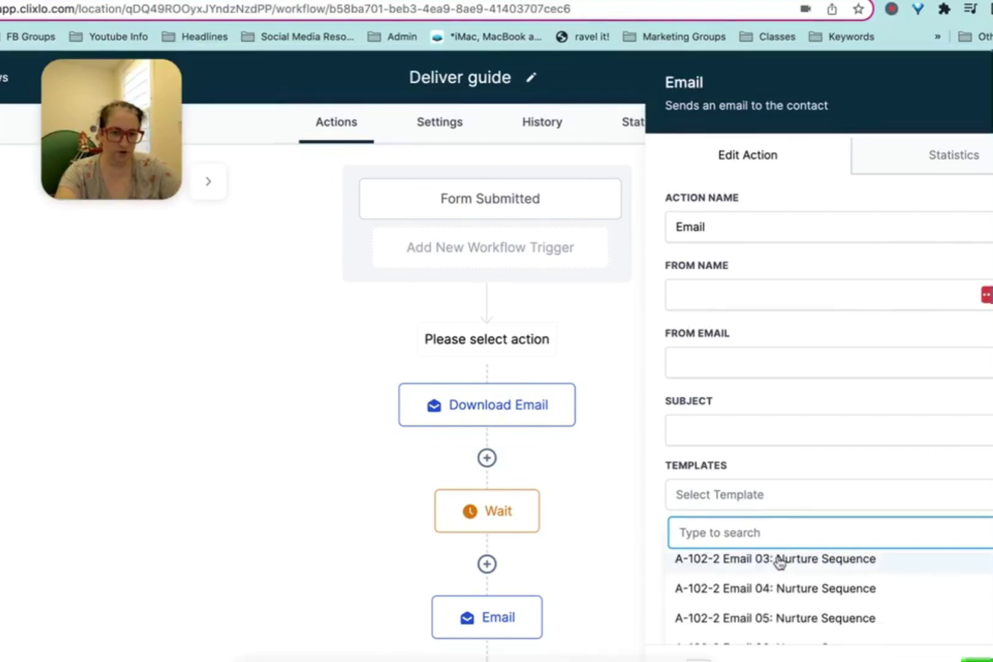
scroll(781, 594, down, 5)
scroll(786, 604, down, 2)
click(778, 580)
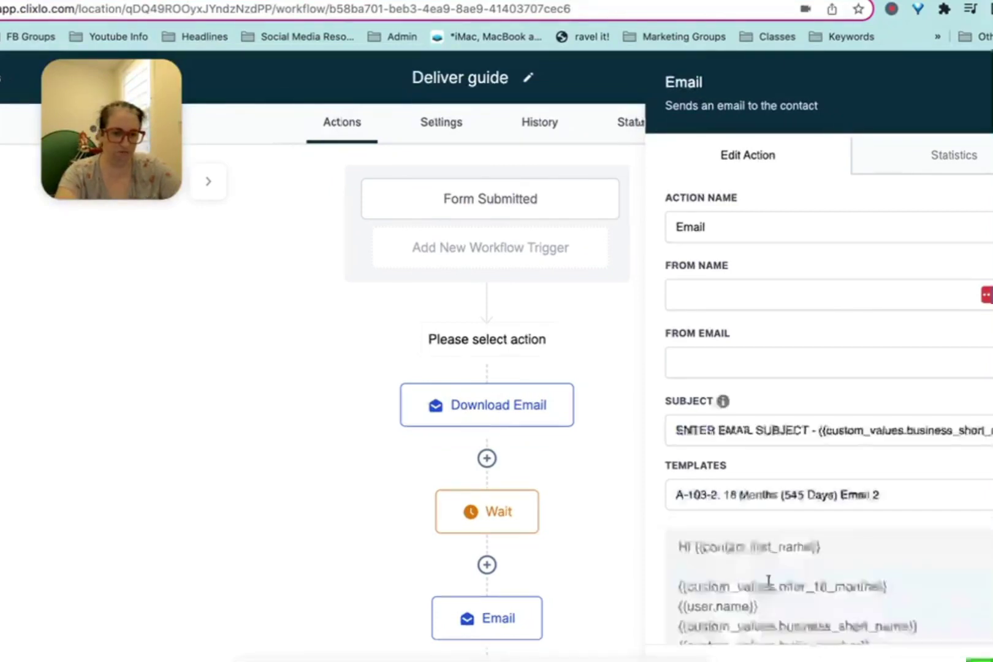
scroll(838, 522, down, 3)
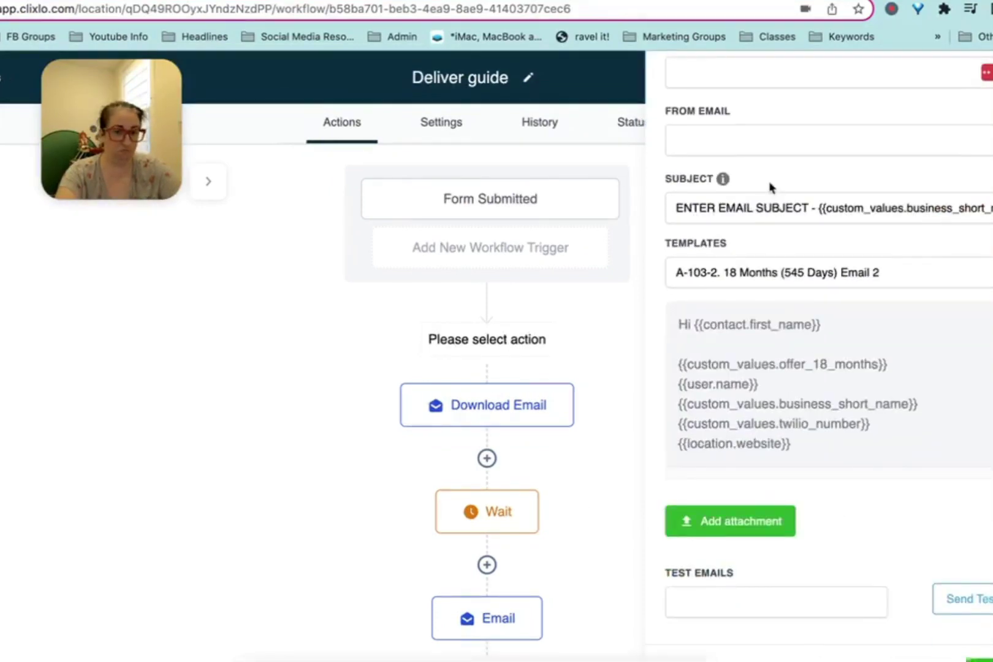
click(771, 215)
click(811, 171)
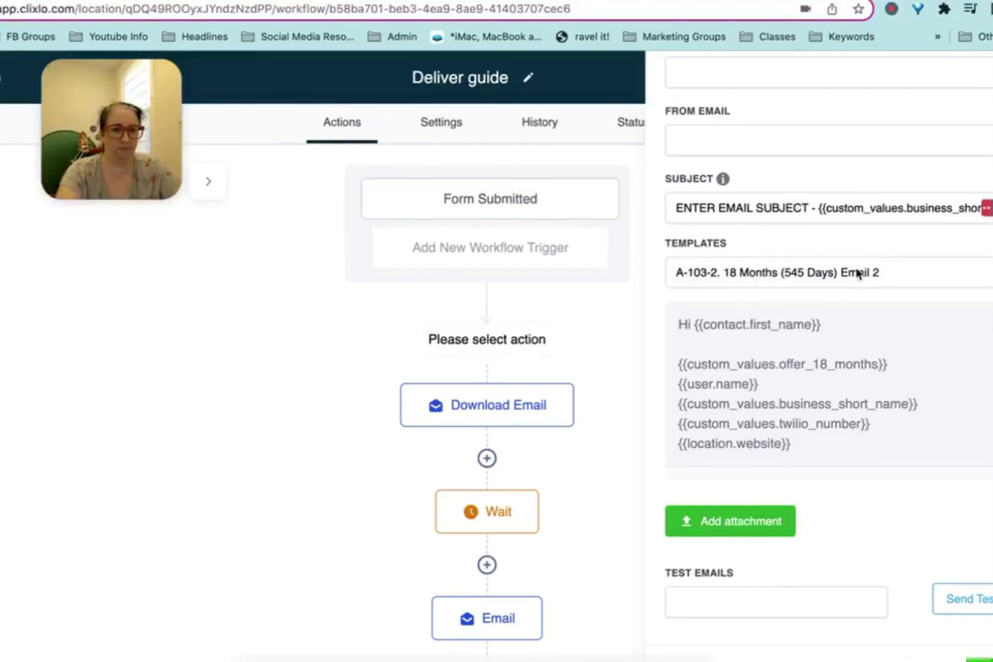
click(760, 273)
click(690, 354)
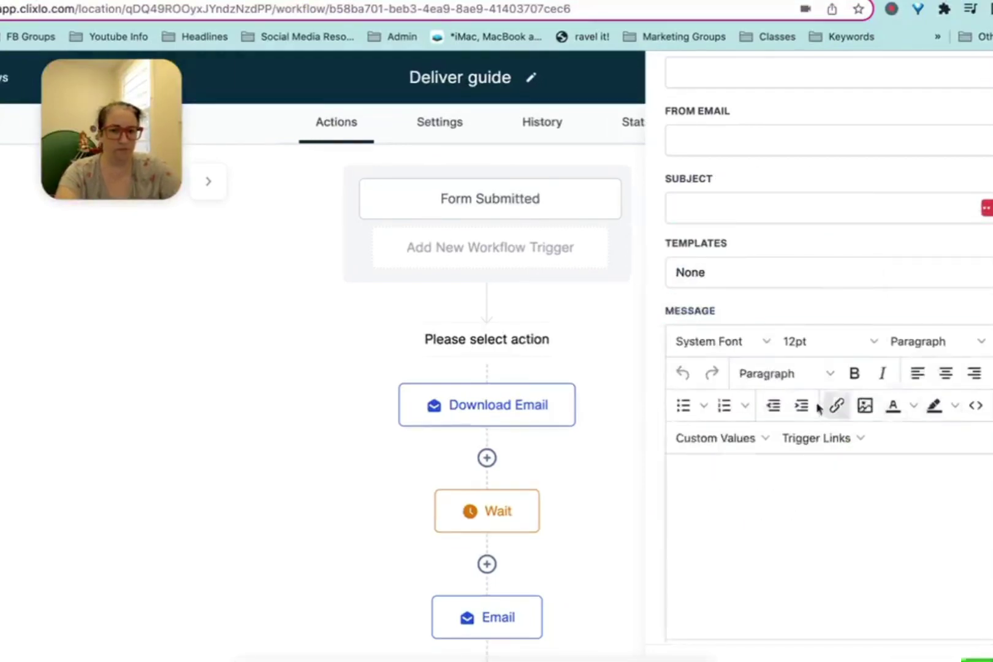
Step: Browse Custom Values and Trigger Links, then close the email editor without adding the step
click(711, 438)
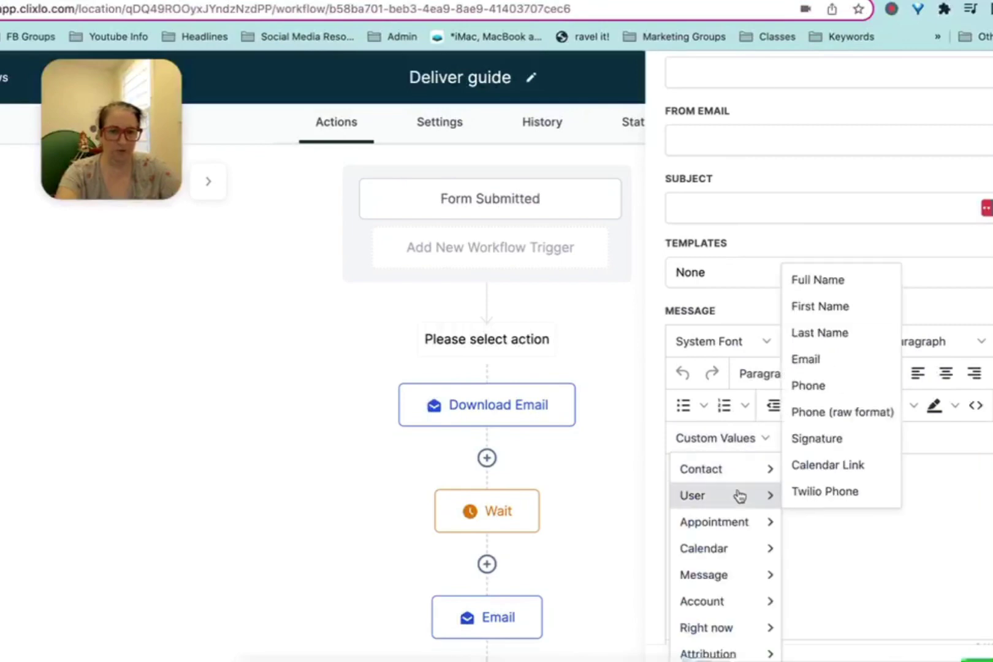
mouse_move(726, 471)
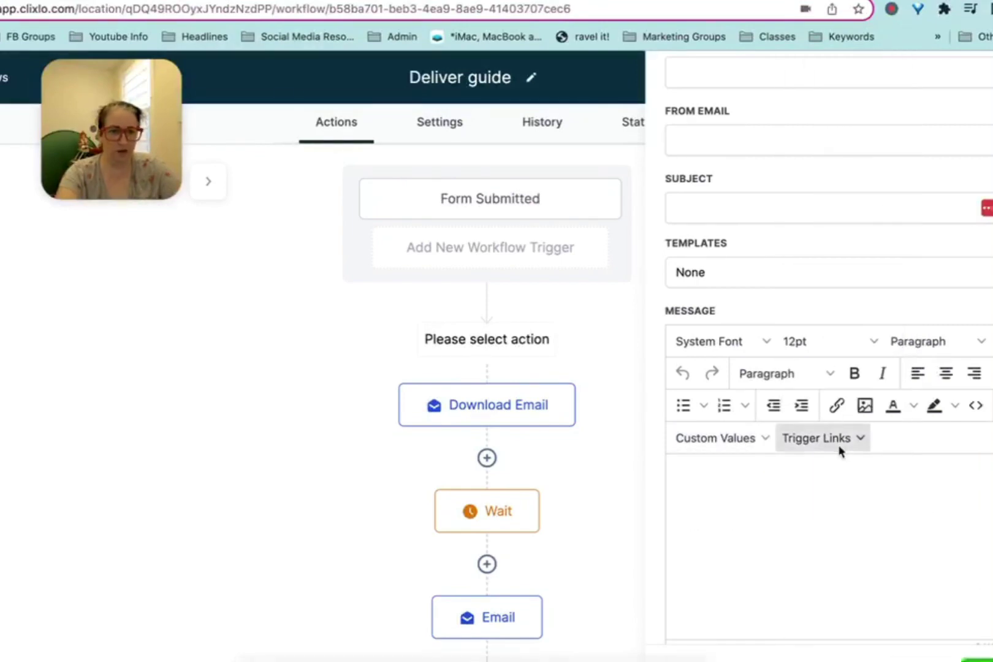
click(839, 444)
click(815, 484)
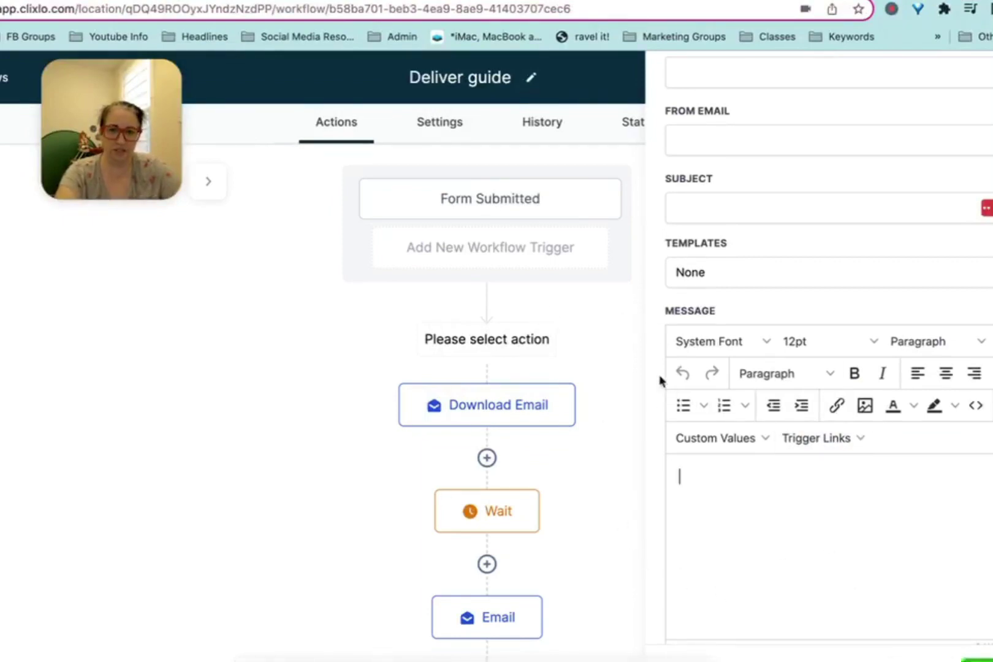
scroll(656, 375, up, 4)
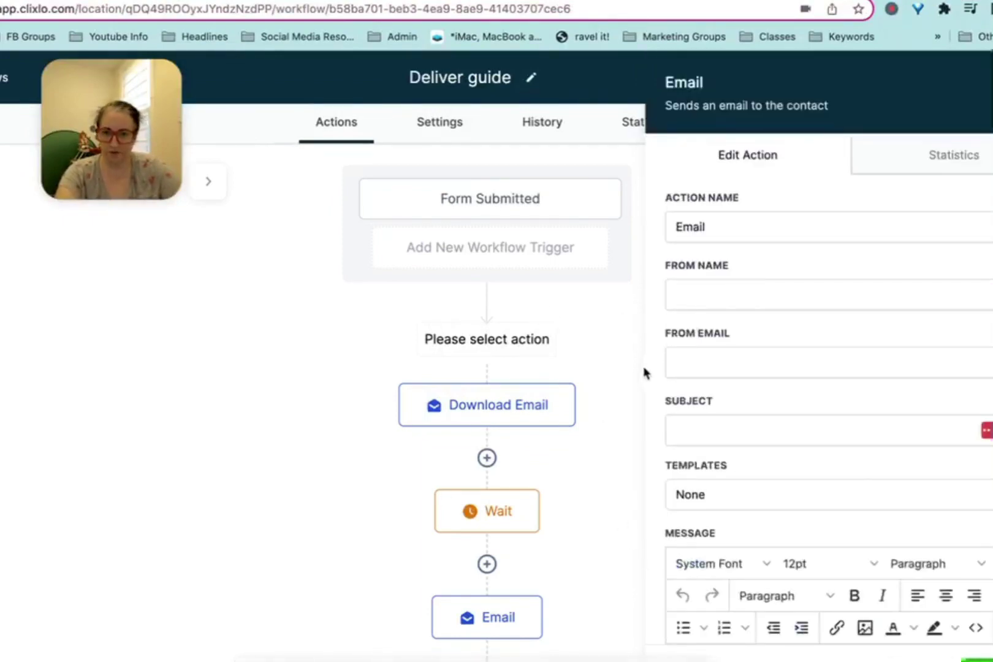
click(919, 658)
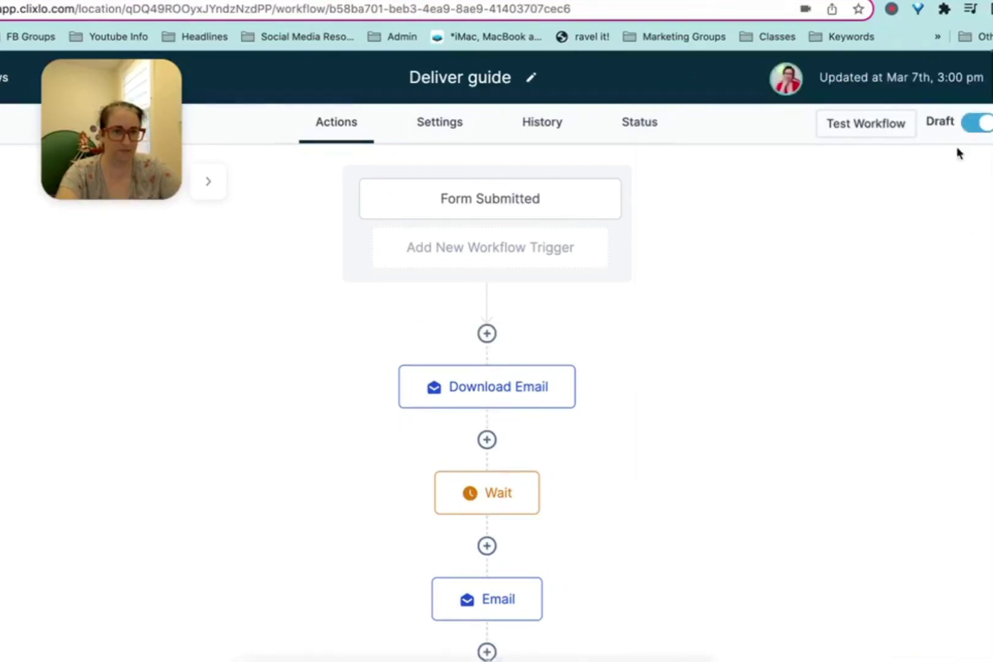